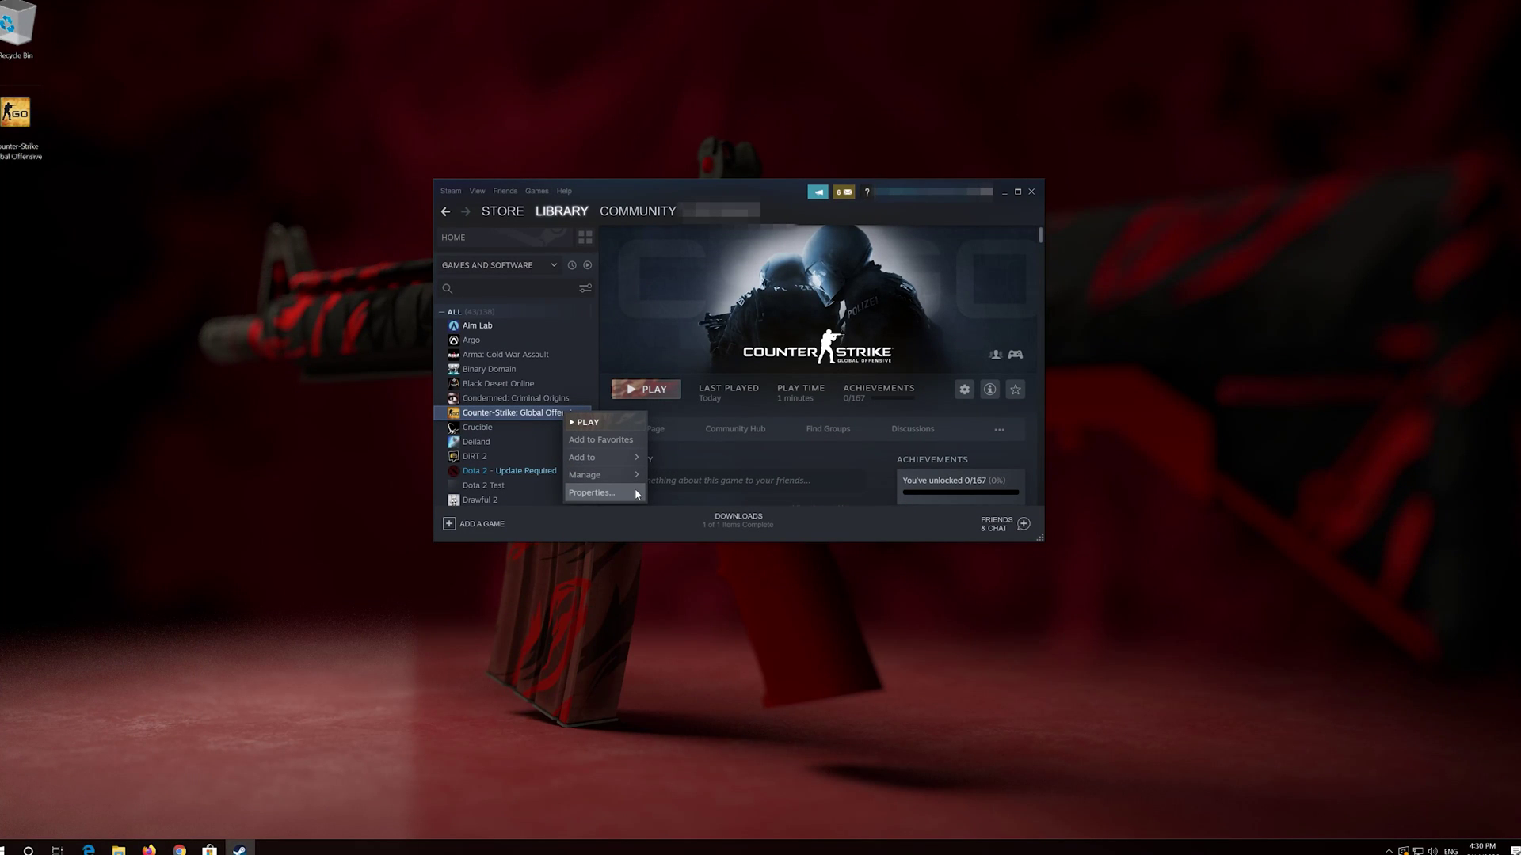
Verify the integrity of Counter-Strike: Global Offensive's local files and dismiss the validation report.
click(636, 488)
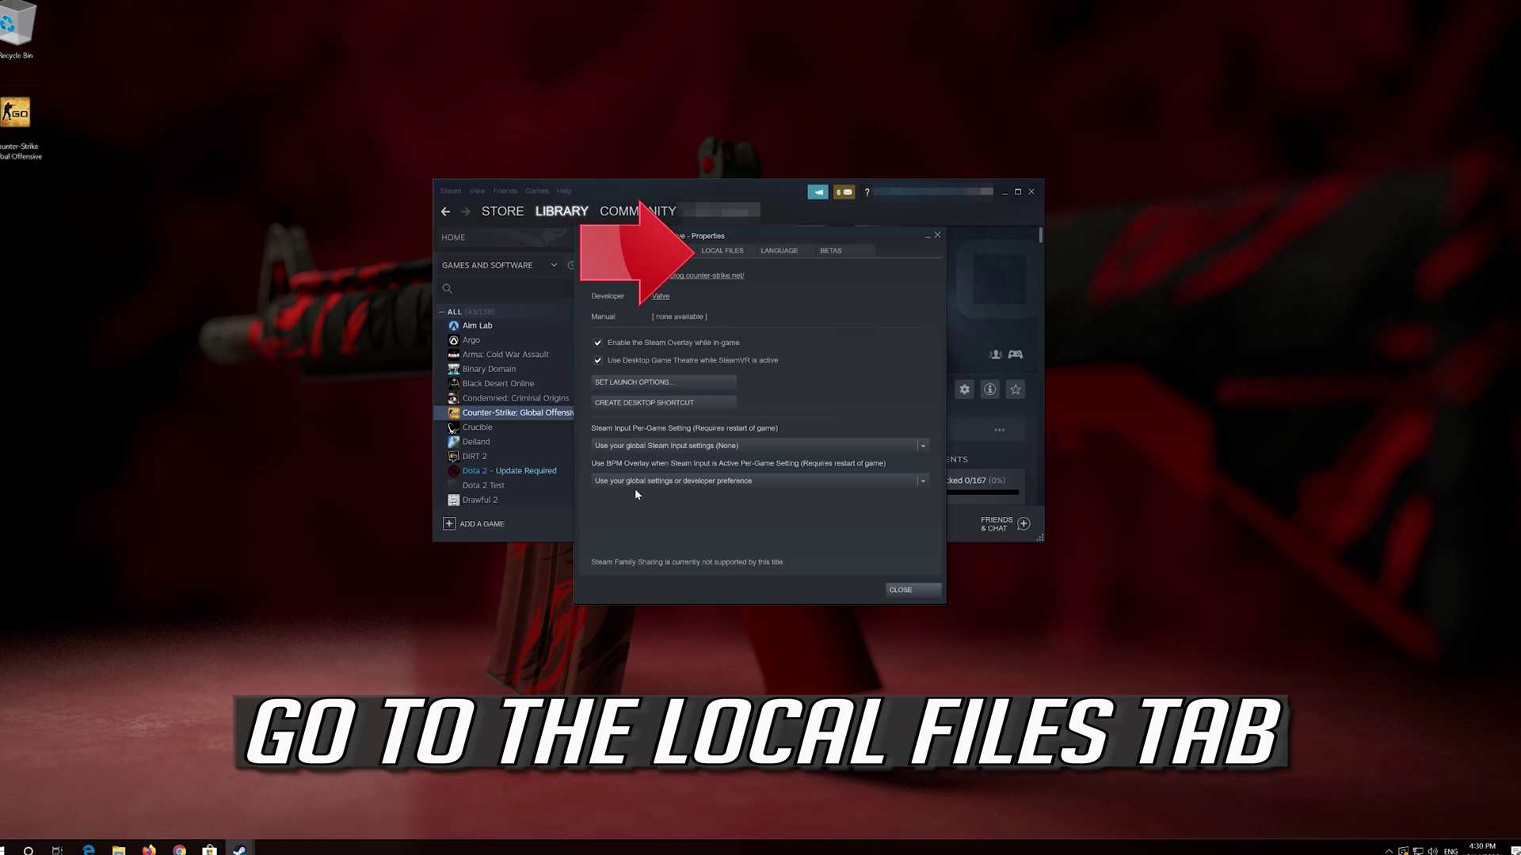
click(732, 253)
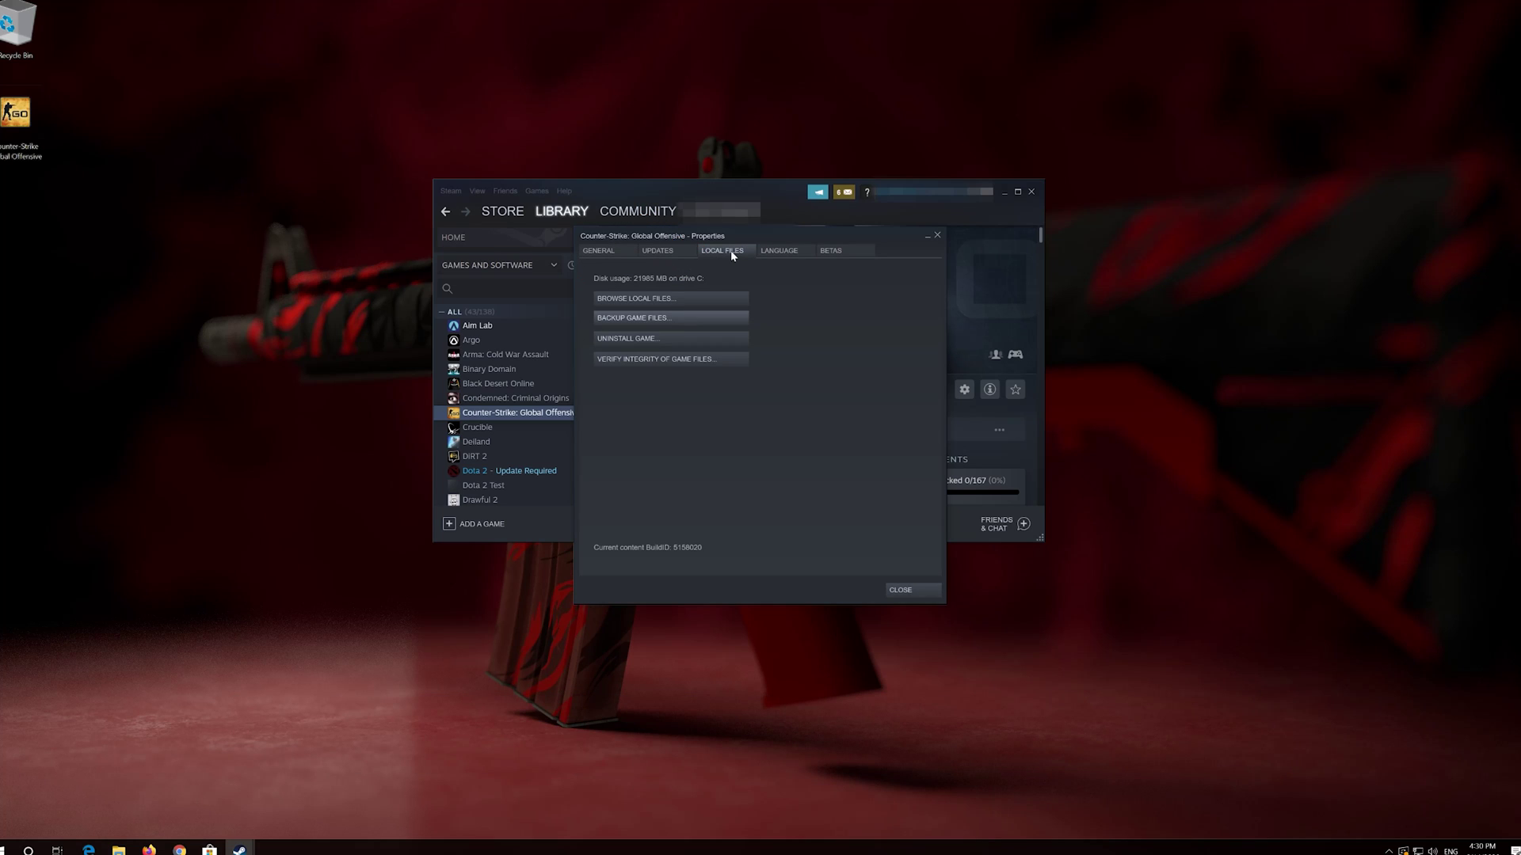
click(672, 359)
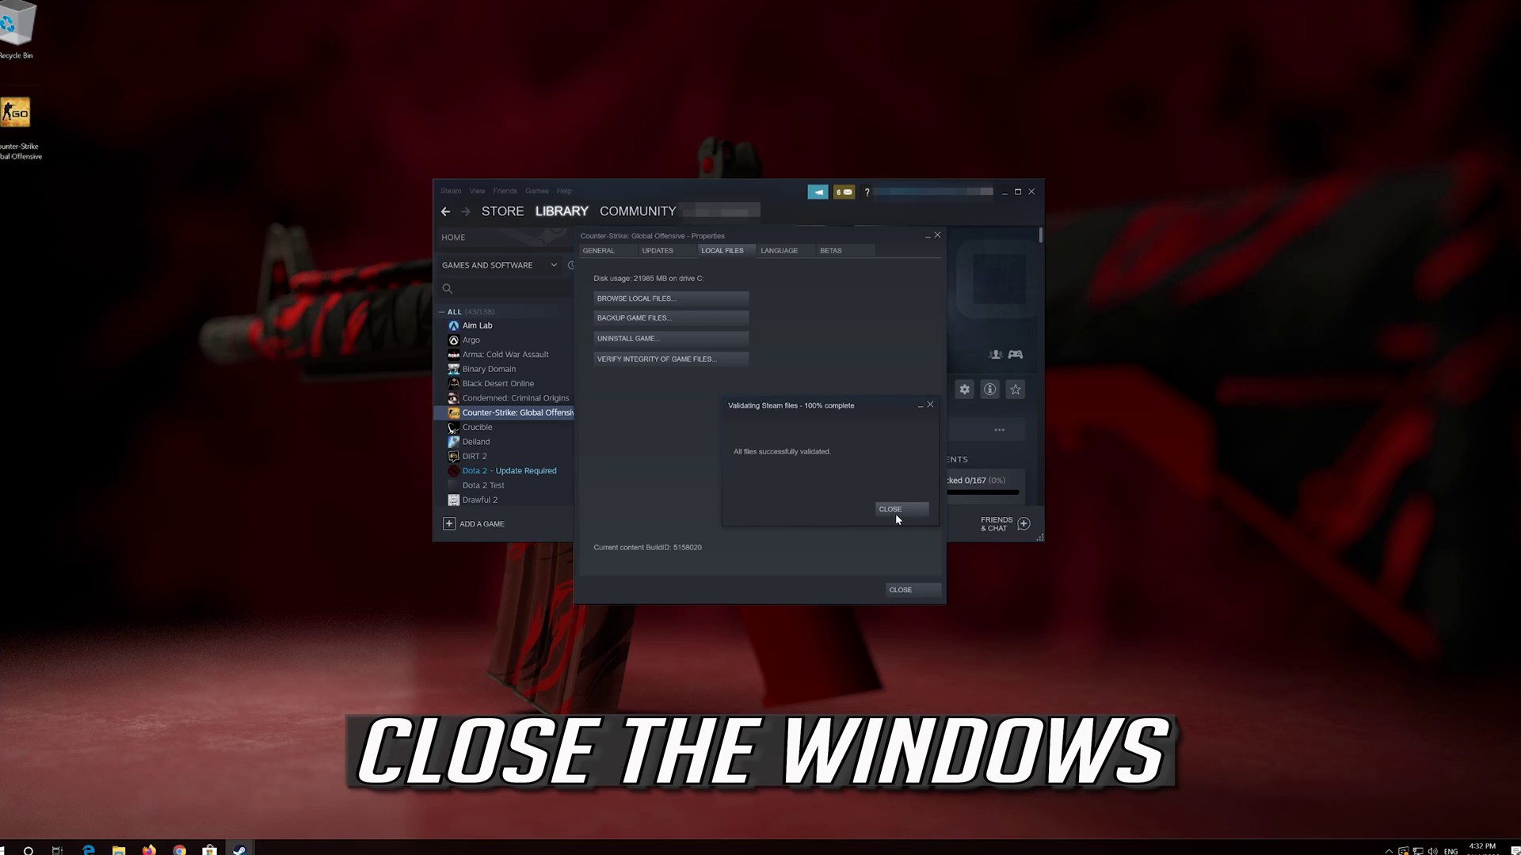
click(900, 512)
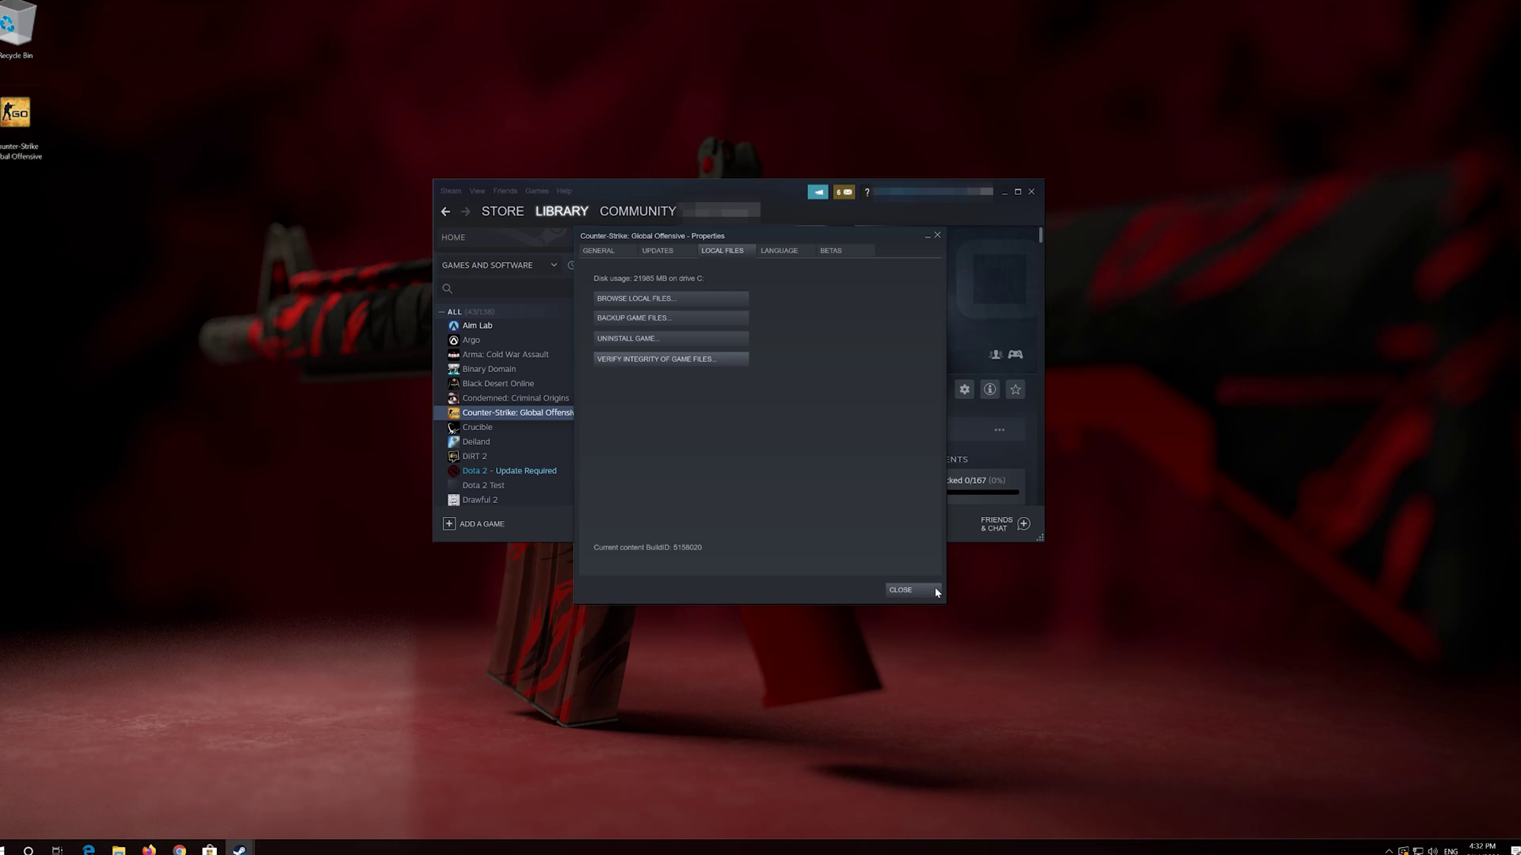
Close the CS:GO Properties window and exit Steam from the Steam menu.
click(901, 589)
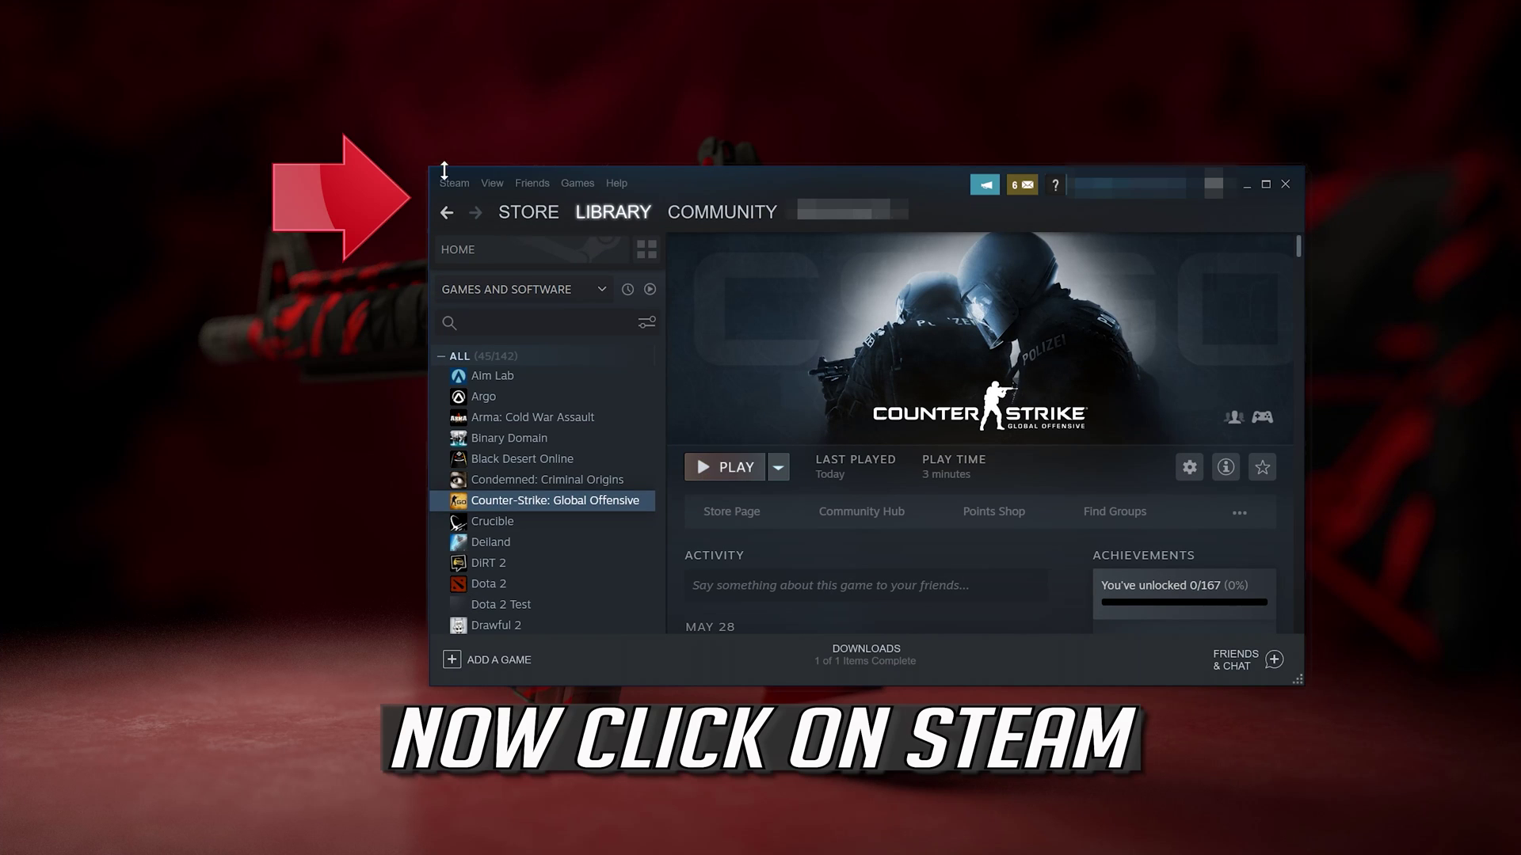
click(439, 188)
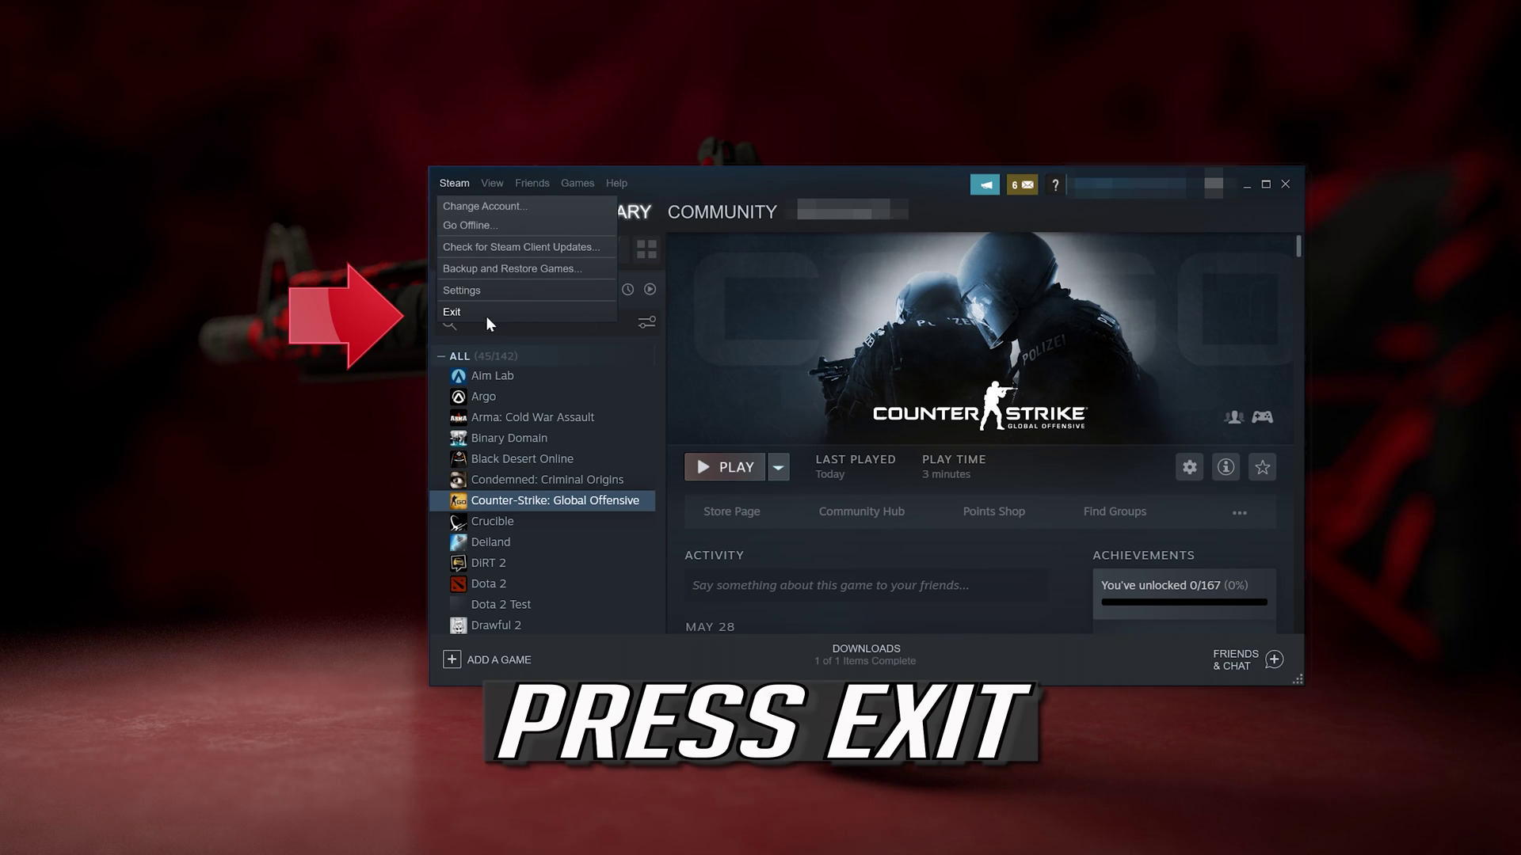
click(476, 310)
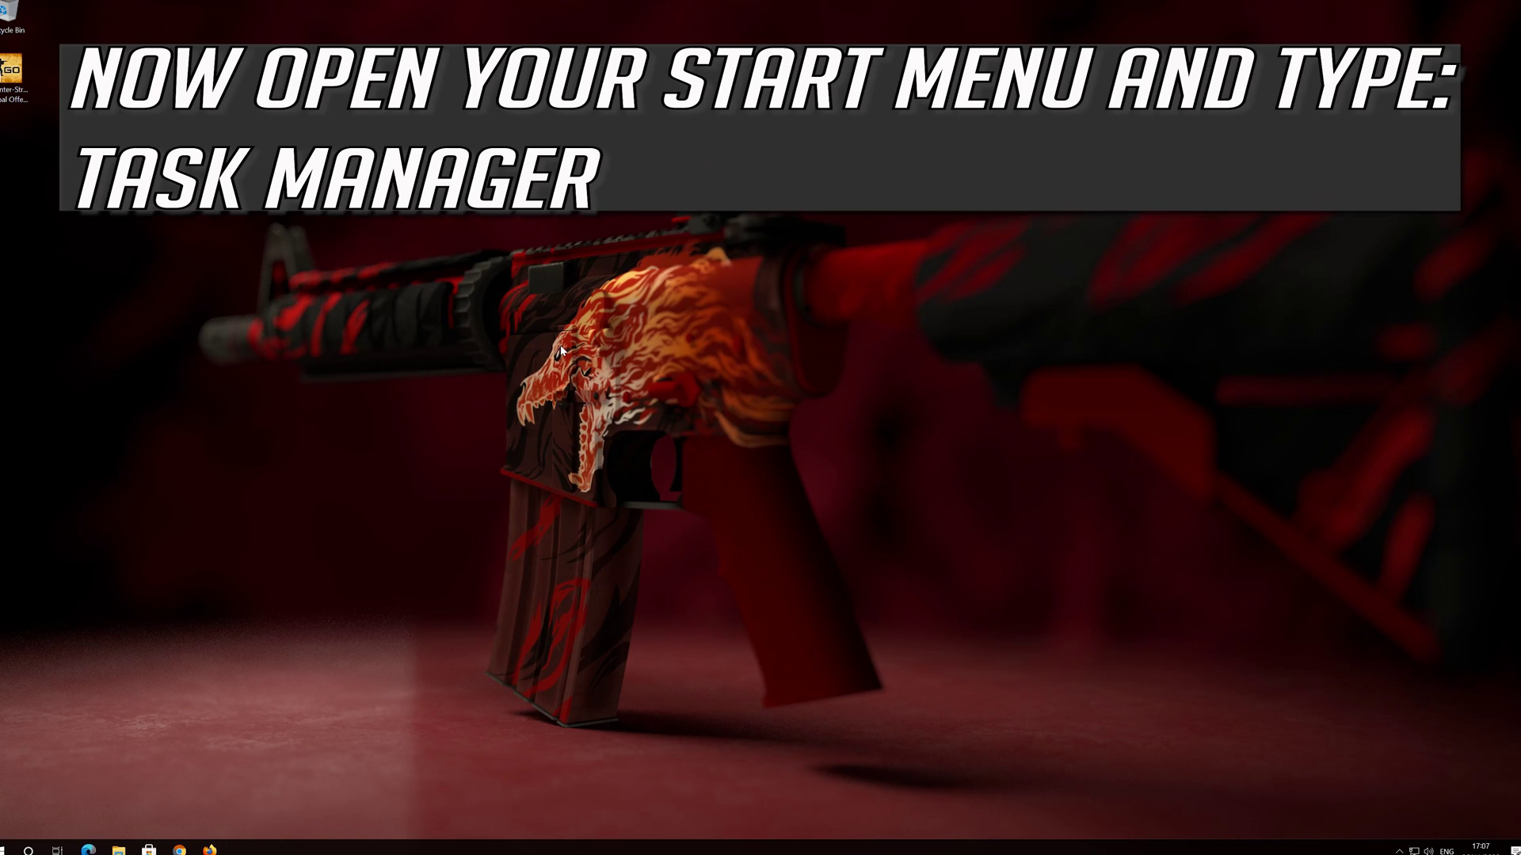
Launch Task Manager from a Start menu search and move it to the screen centre.
key(super)
text(task m)
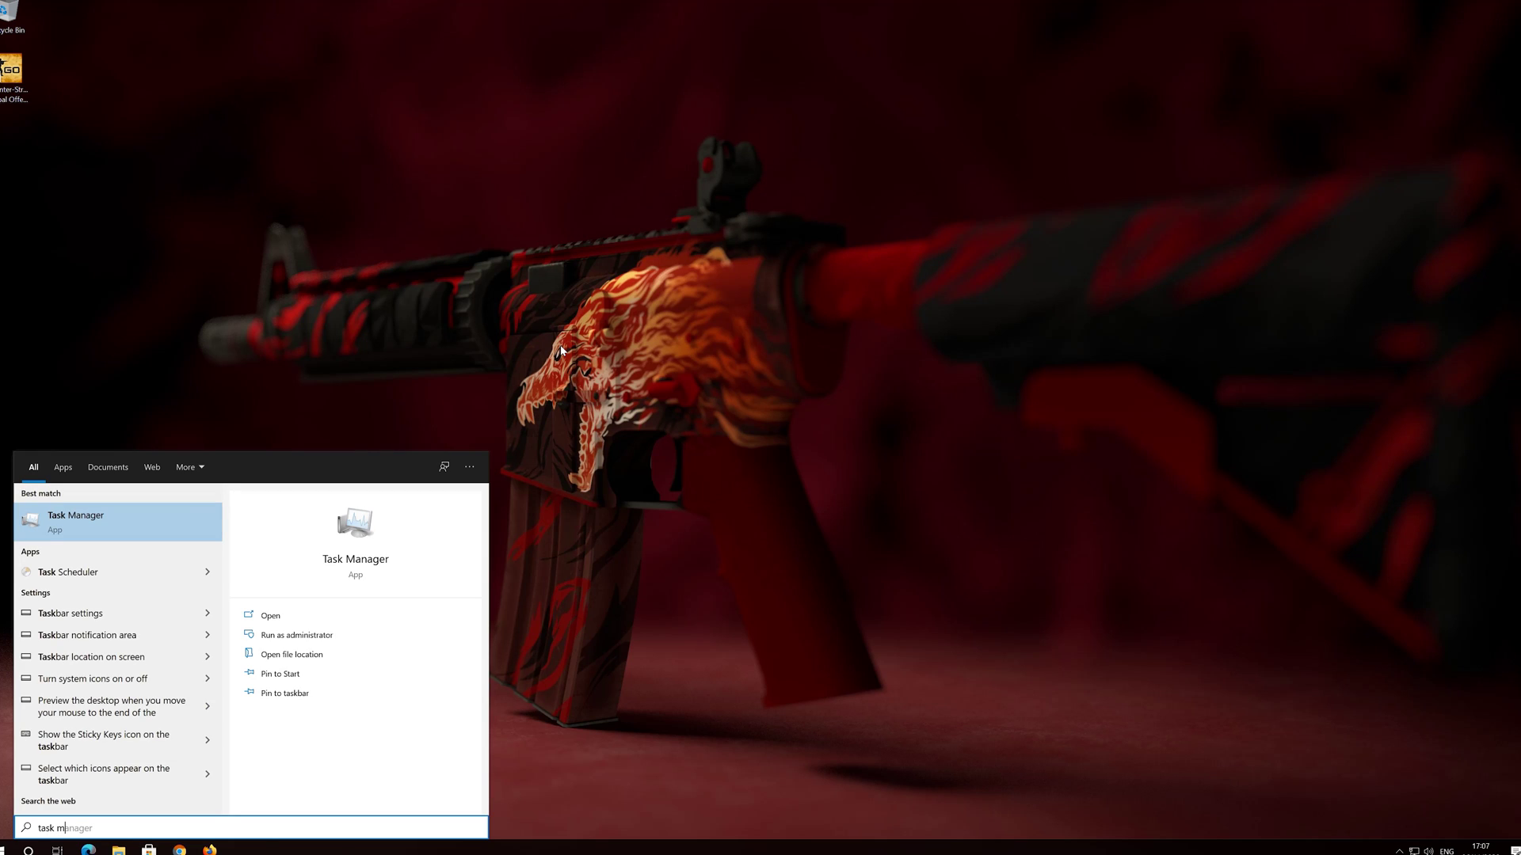
text(anager)
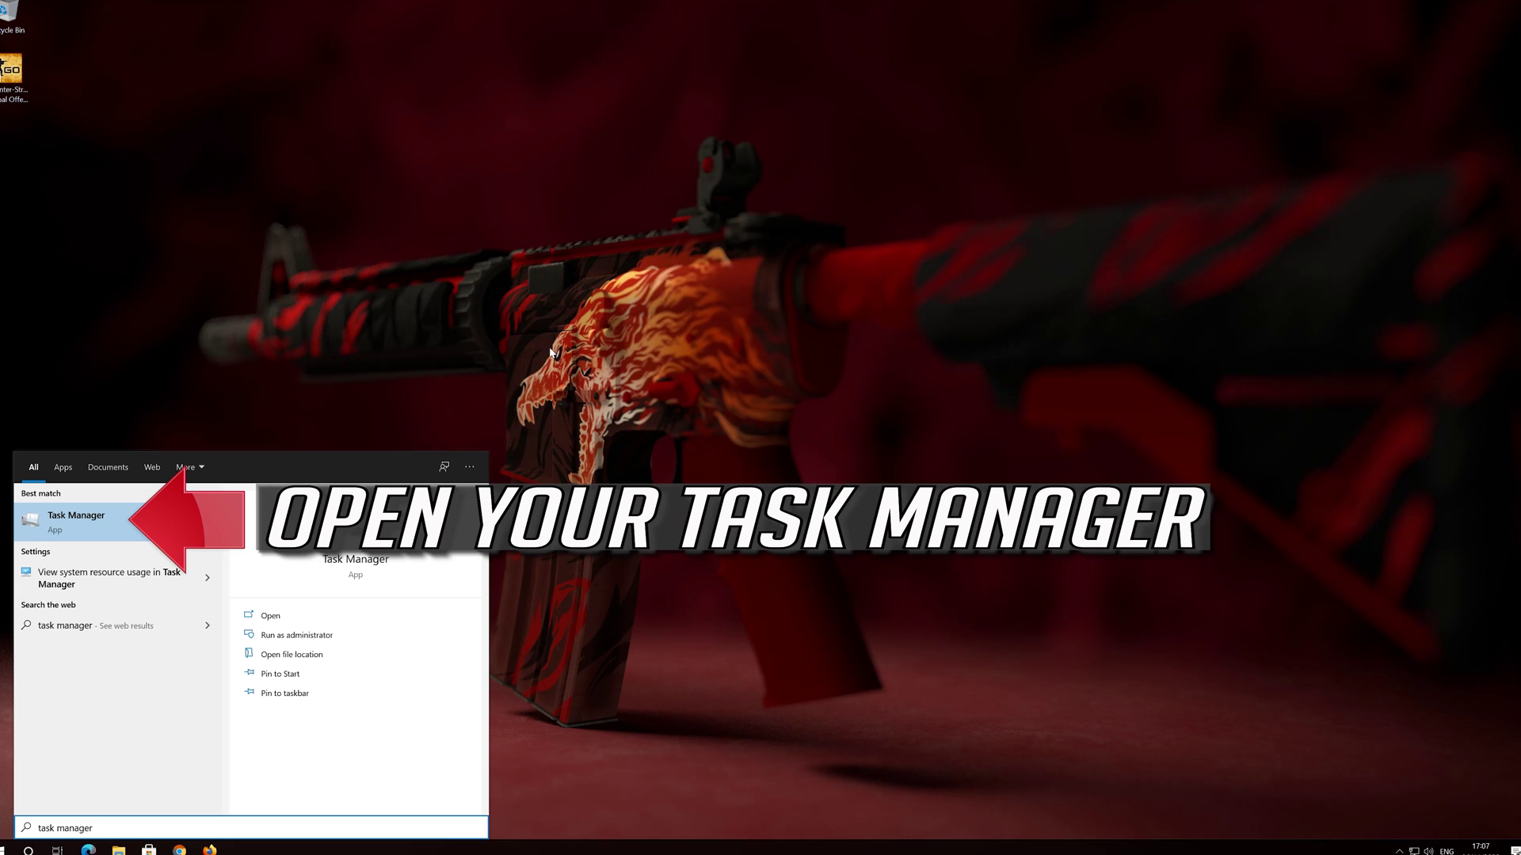
click(100, 518)
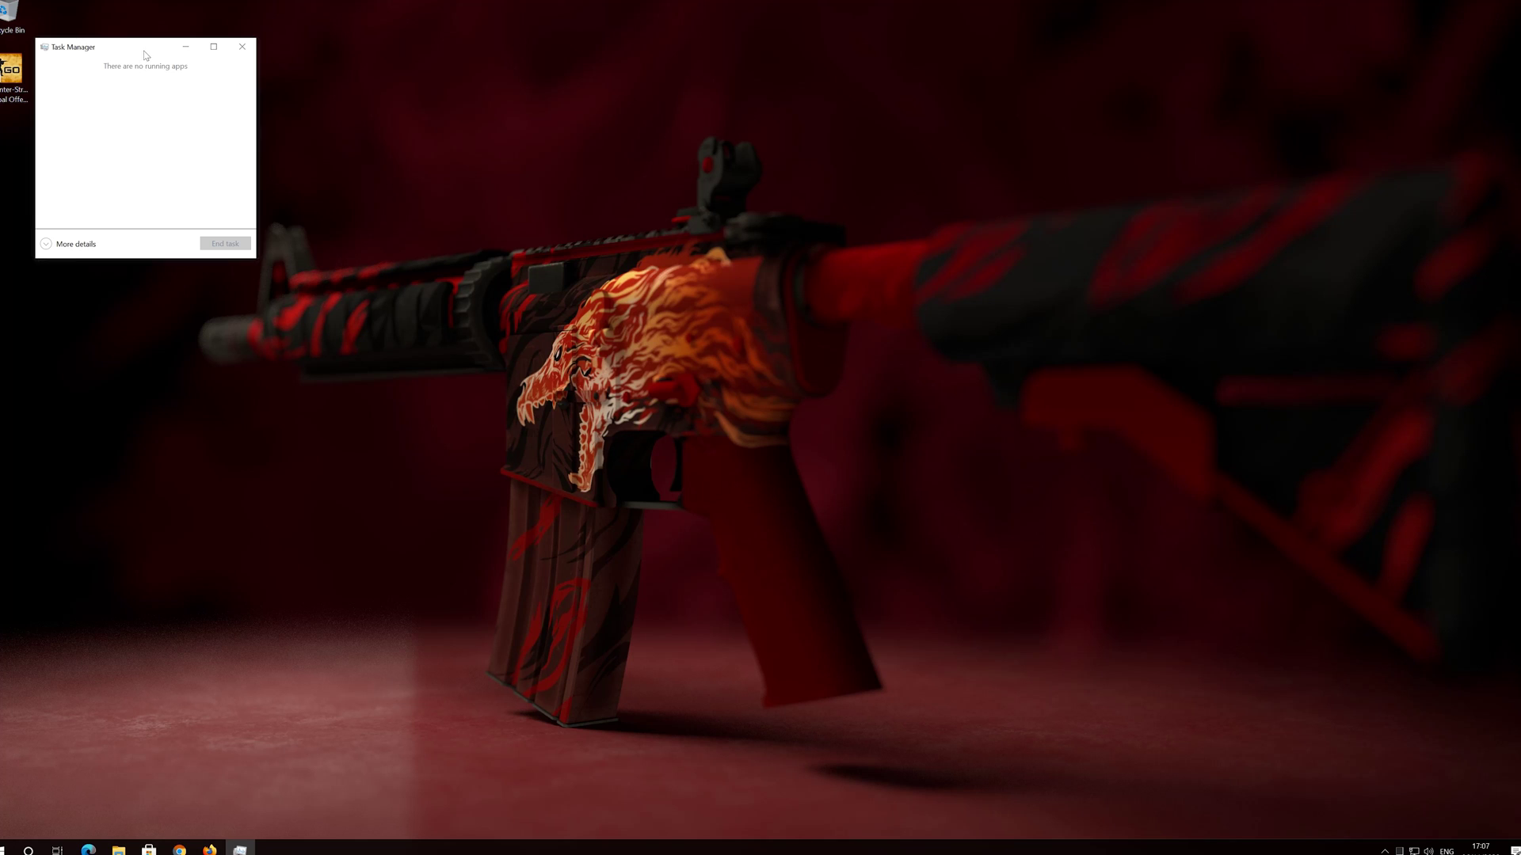
mouse_move(145, 50)
mouse_down()
mouse_move(879, 330)
mouse_move(707, 264)
mouse_up()
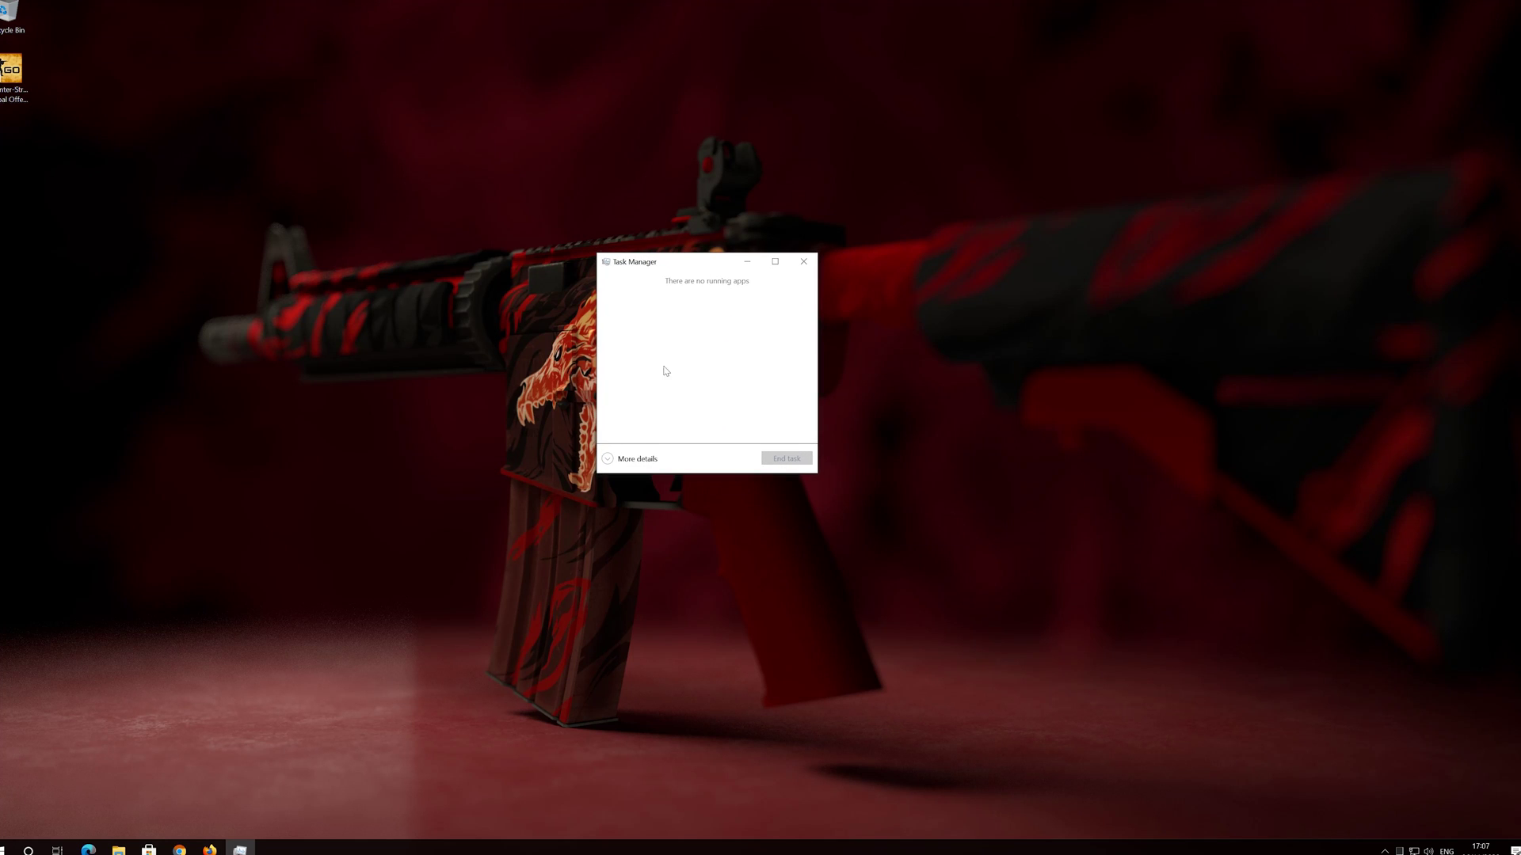
End the Steam Client Bootstrapper process in the full process list, then close Task Manager.
click(608, 460)
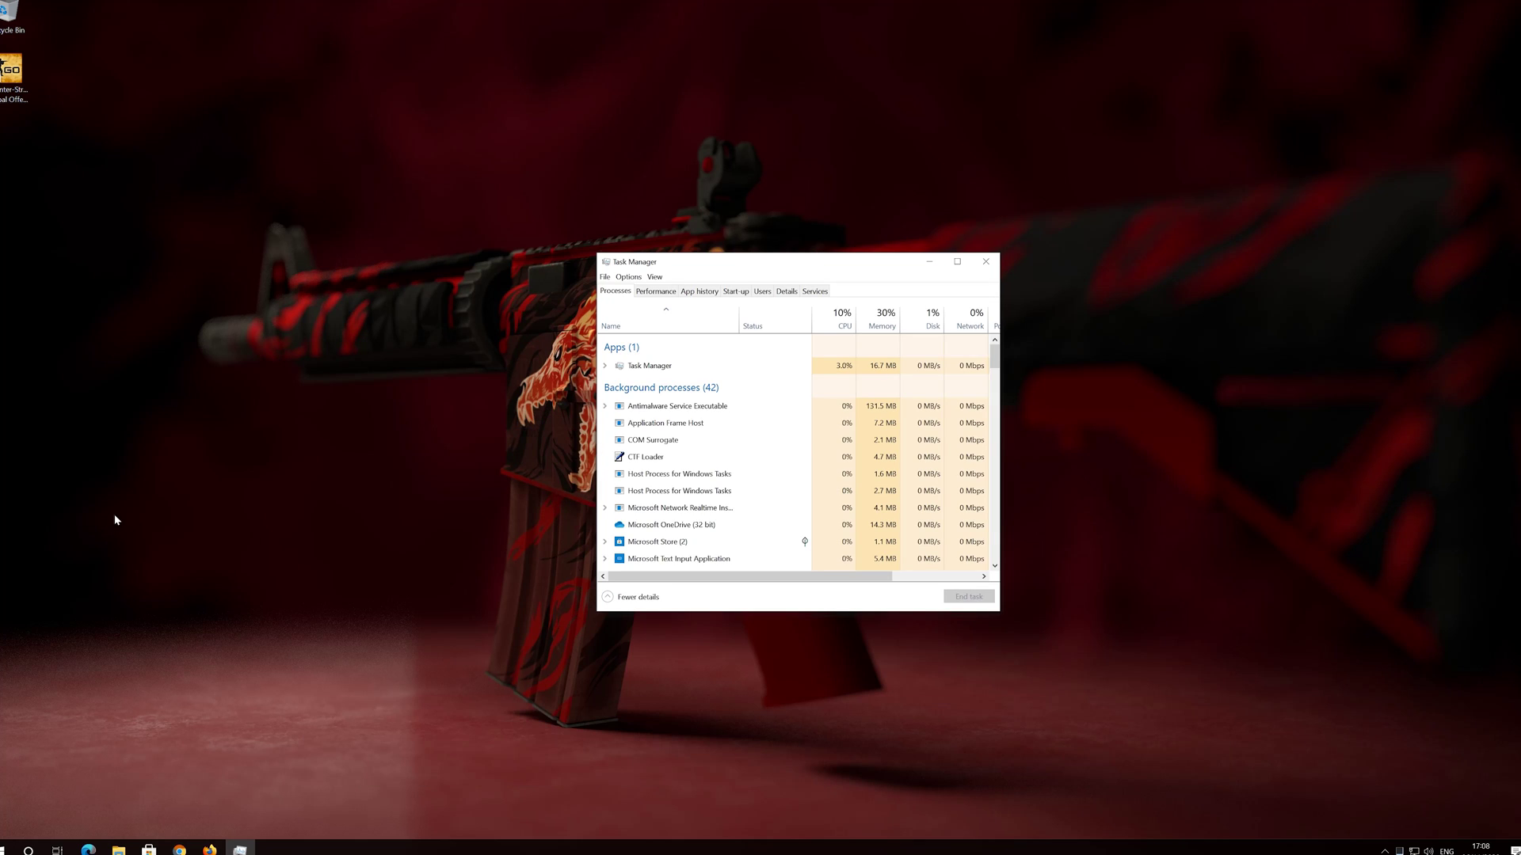
click(648, 458)
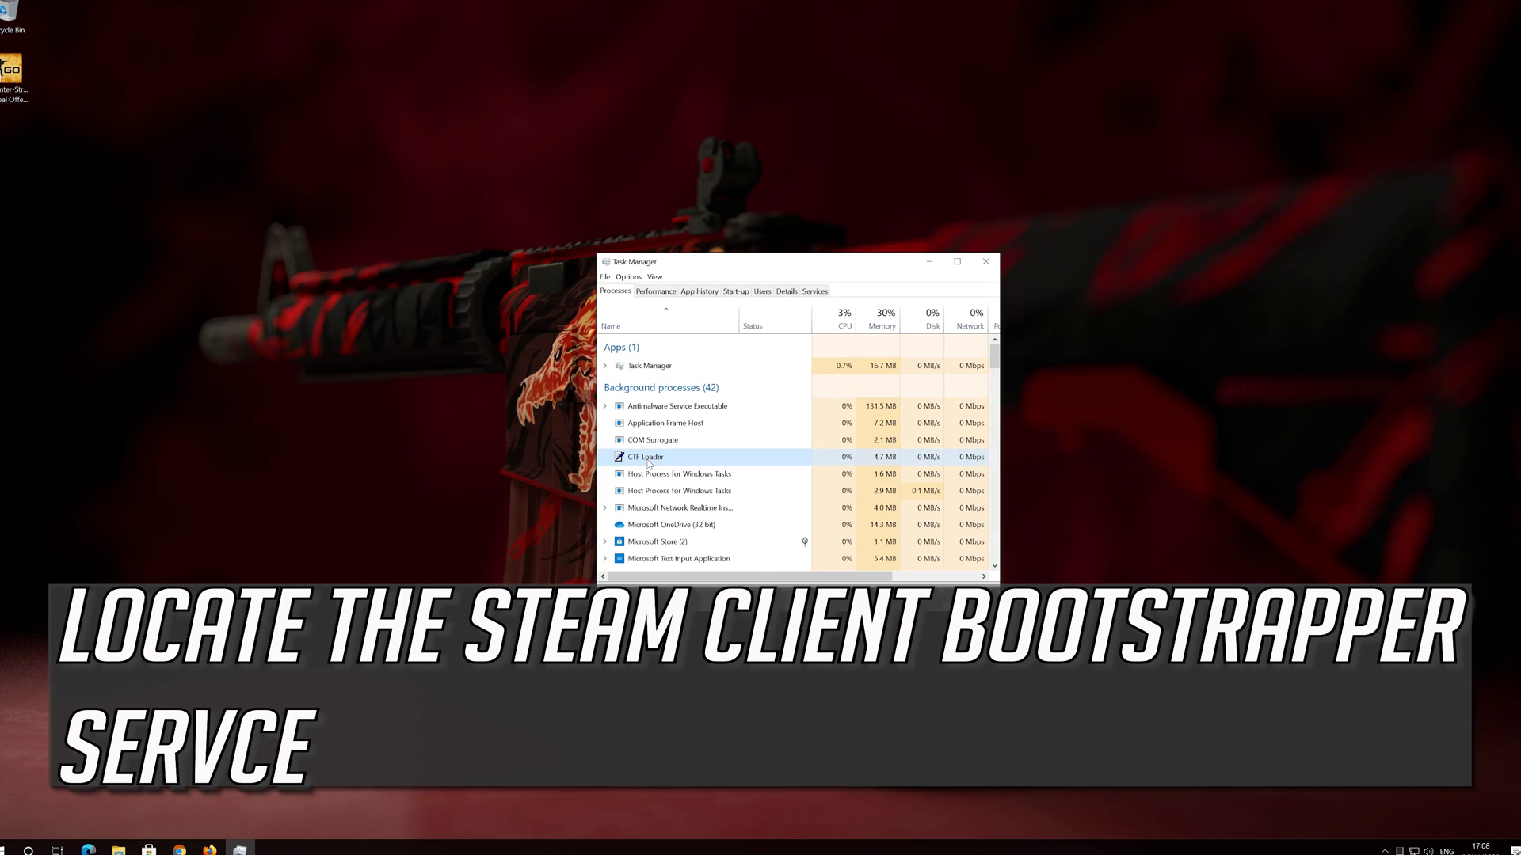
scroll(649, 464, down, 4)
scroll(649, 463, down, 4)
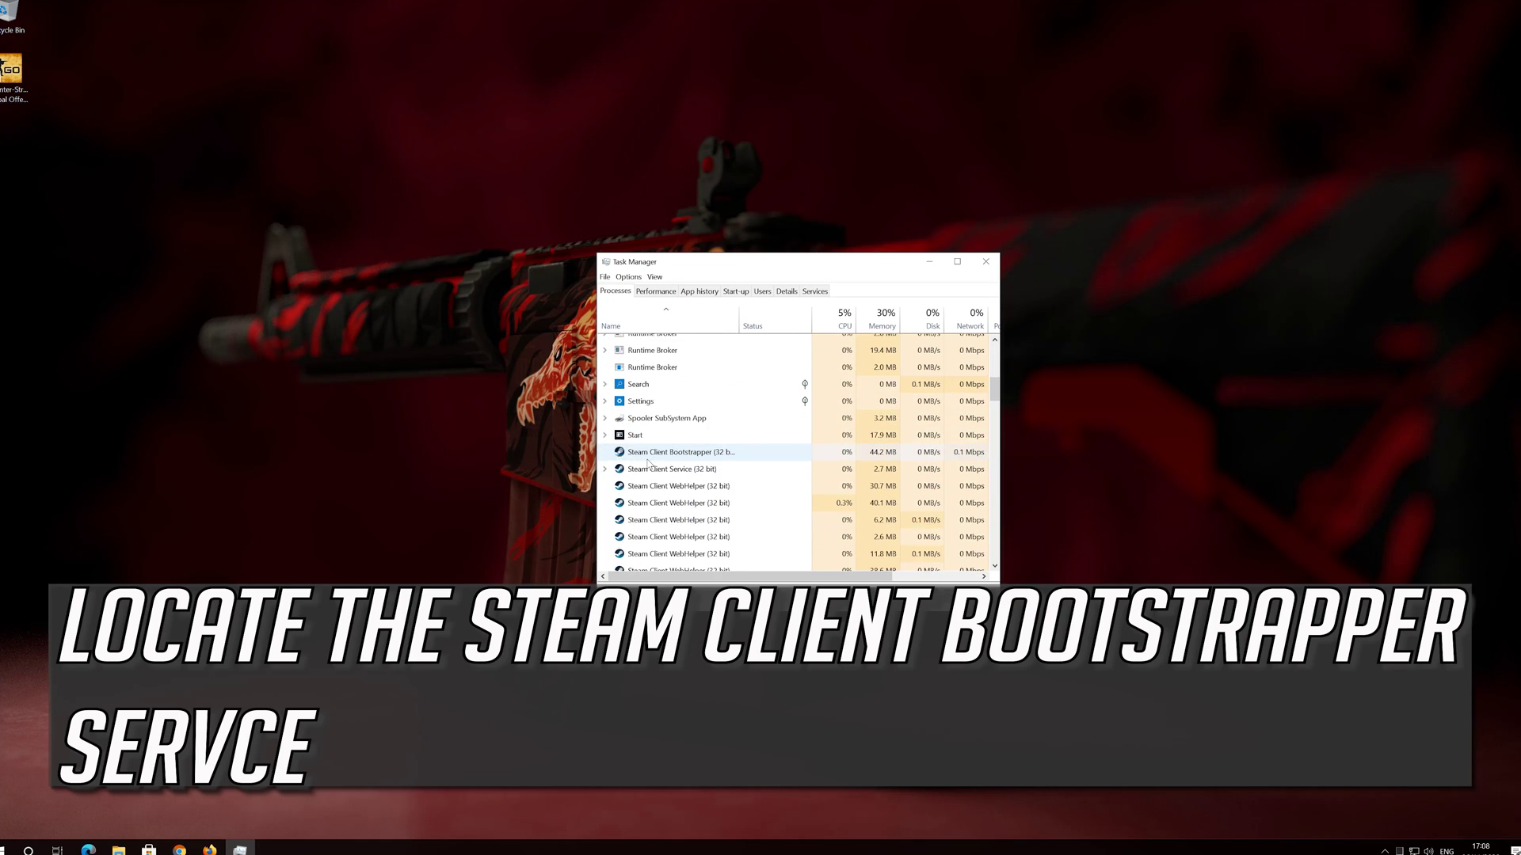
scroll(649, 463, down, 2)
scroll(649, 463, down, 2)
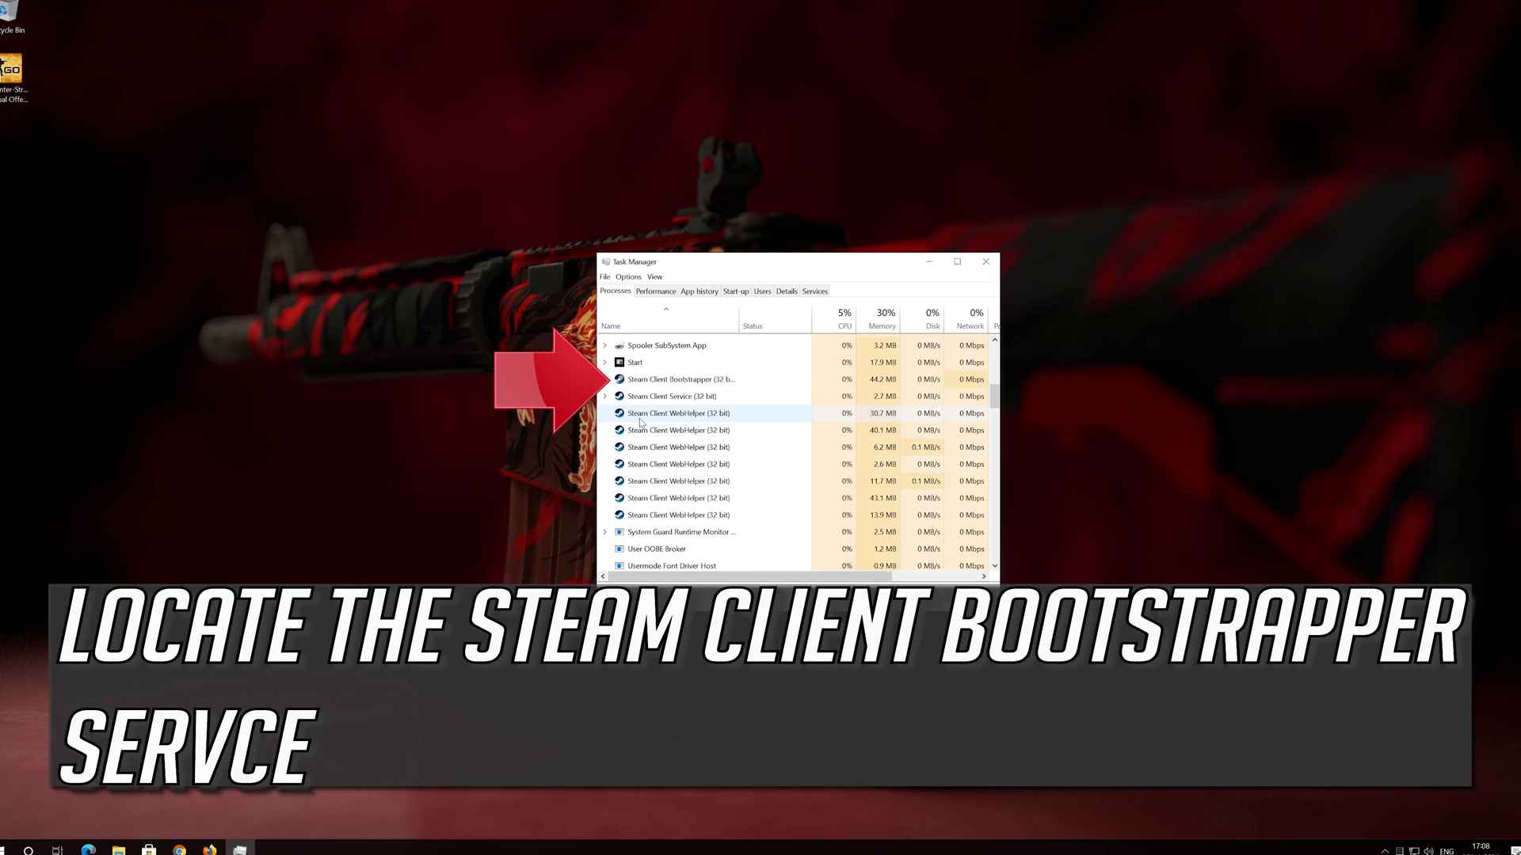
right_click(677, 382)
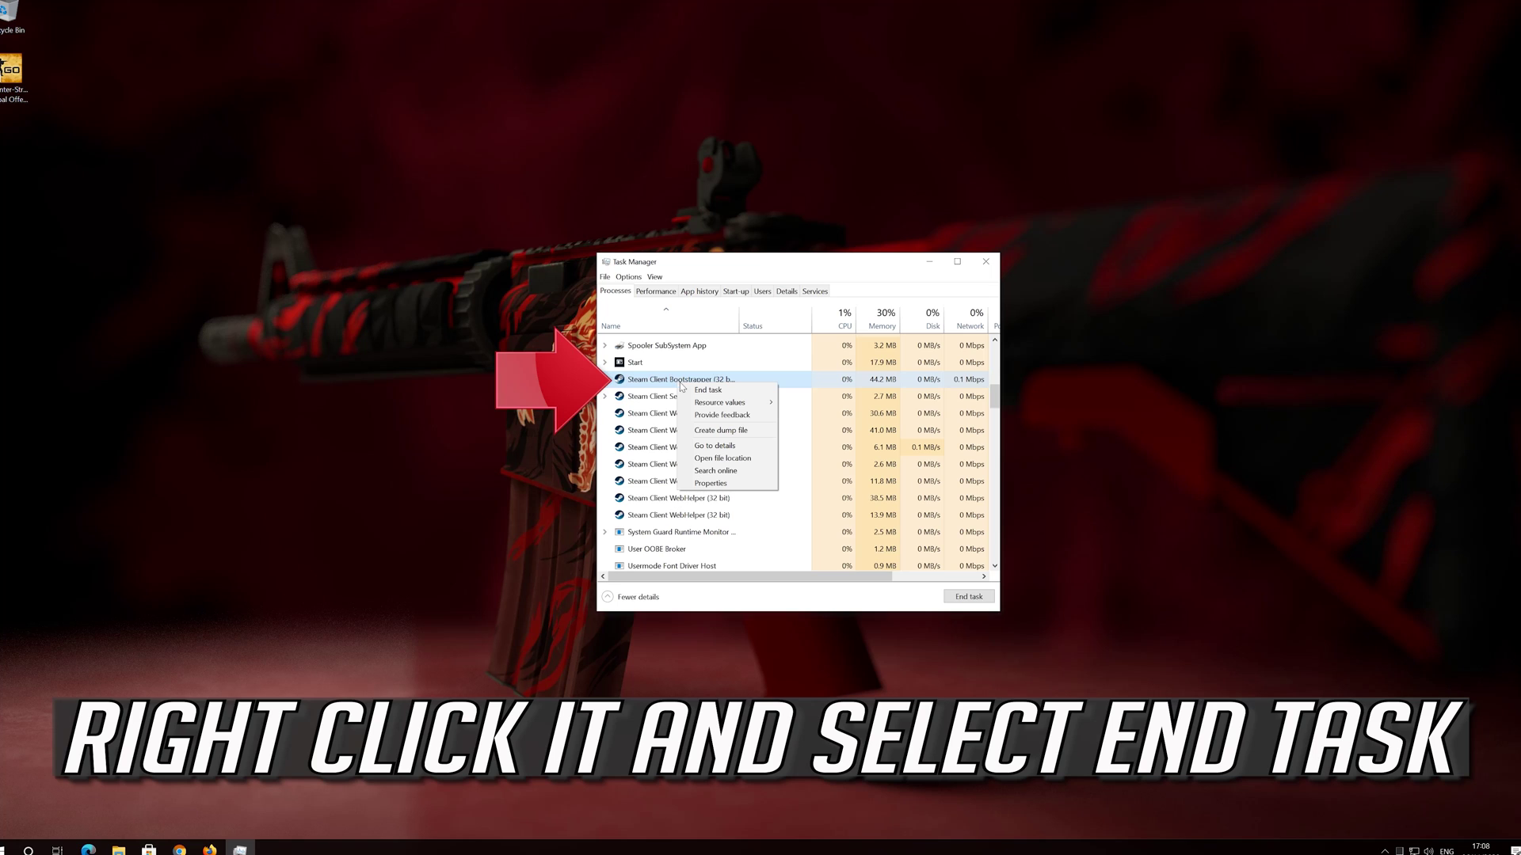
click(734, 390)
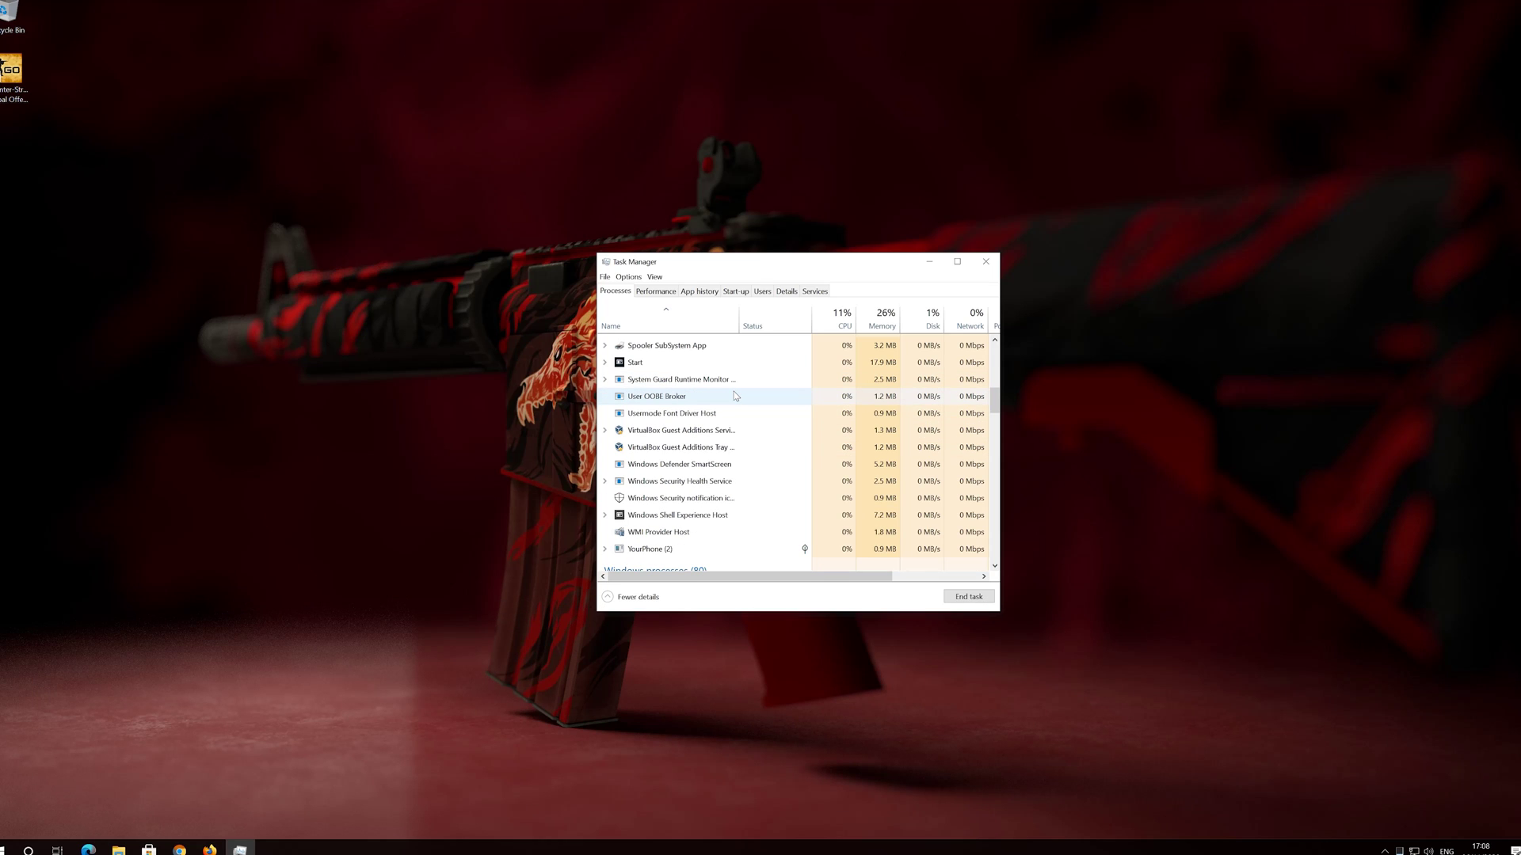
scroll(736, 395, up, 5)
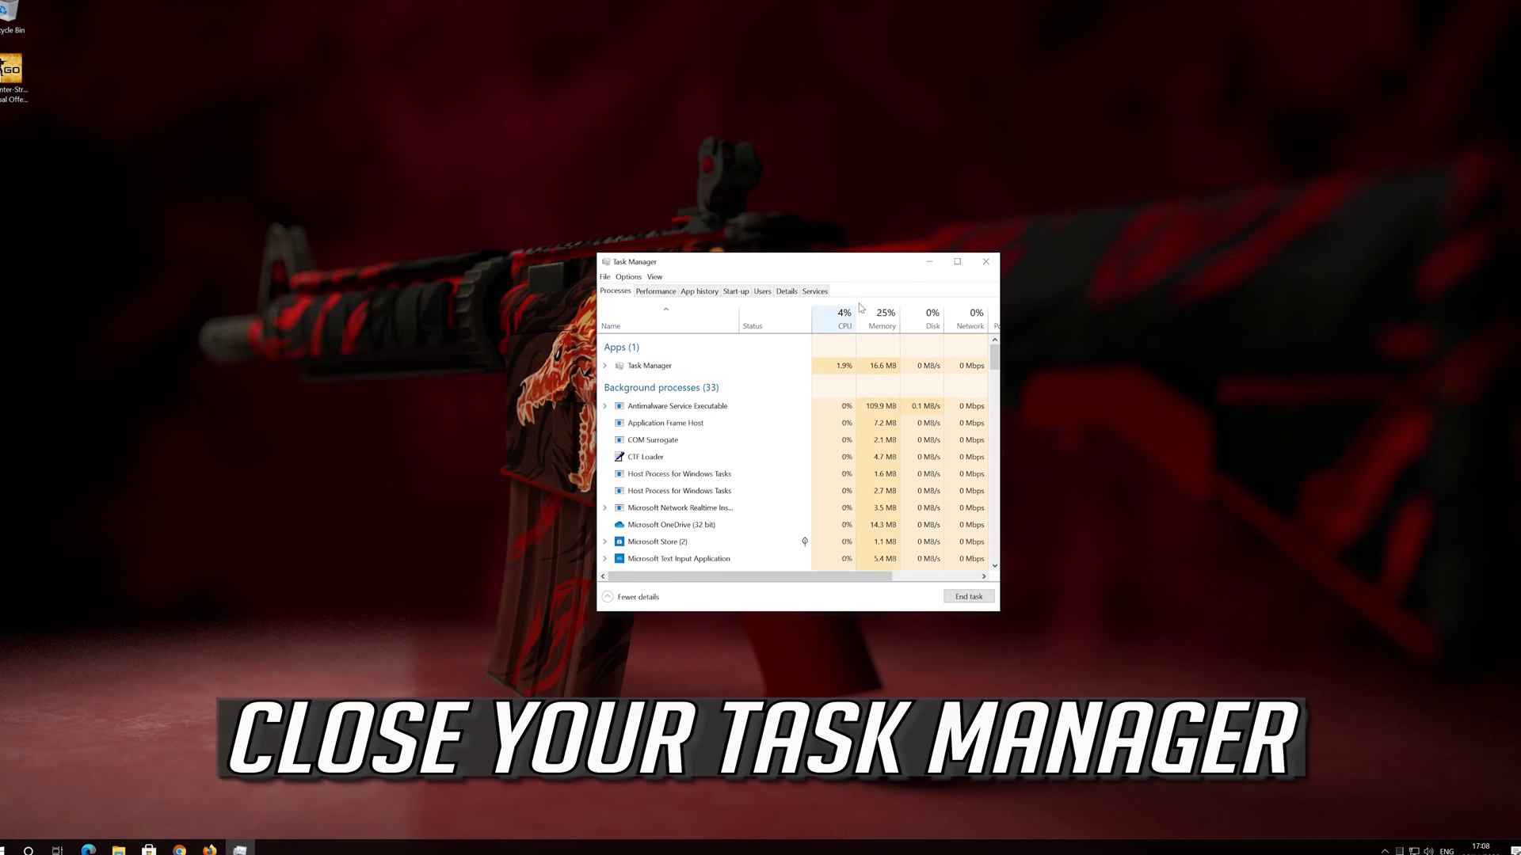
click(988, 263)
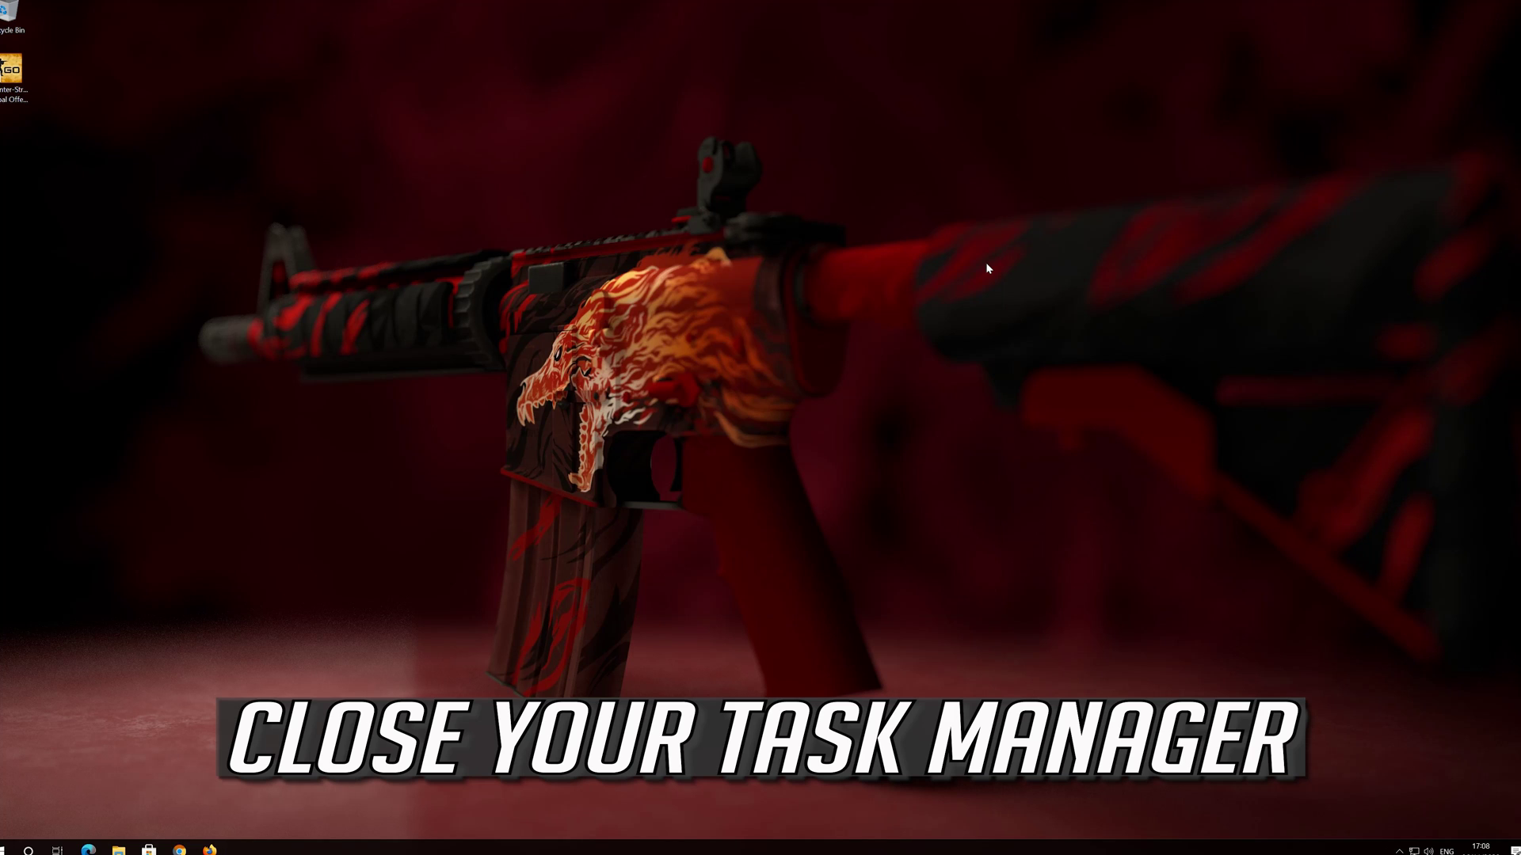
Relaunch Steam from a Start menu search for 'steam'.
key(super)
text(steam)
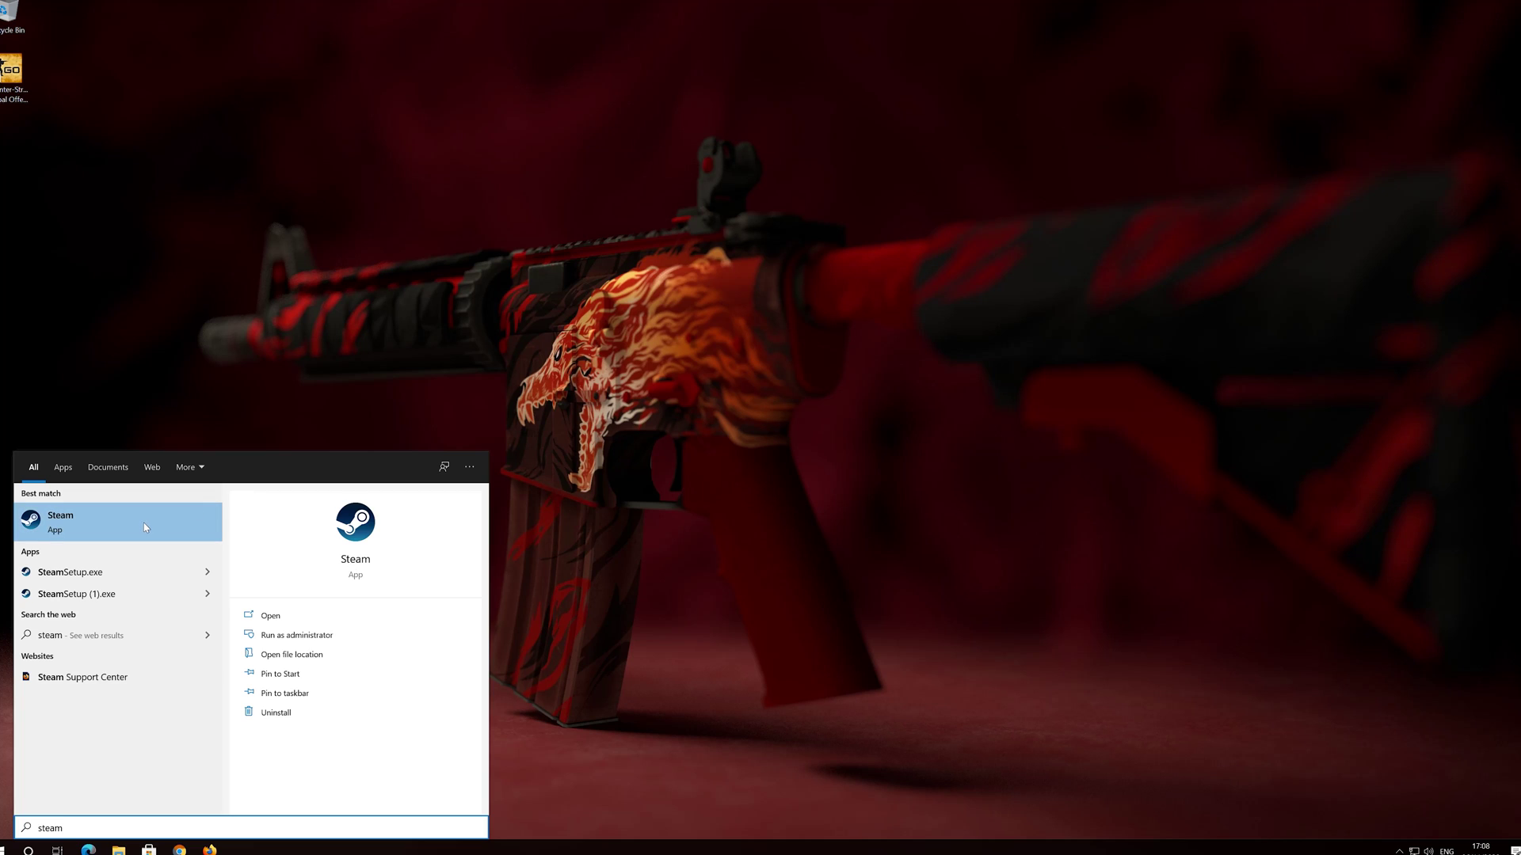
click(146, 526)
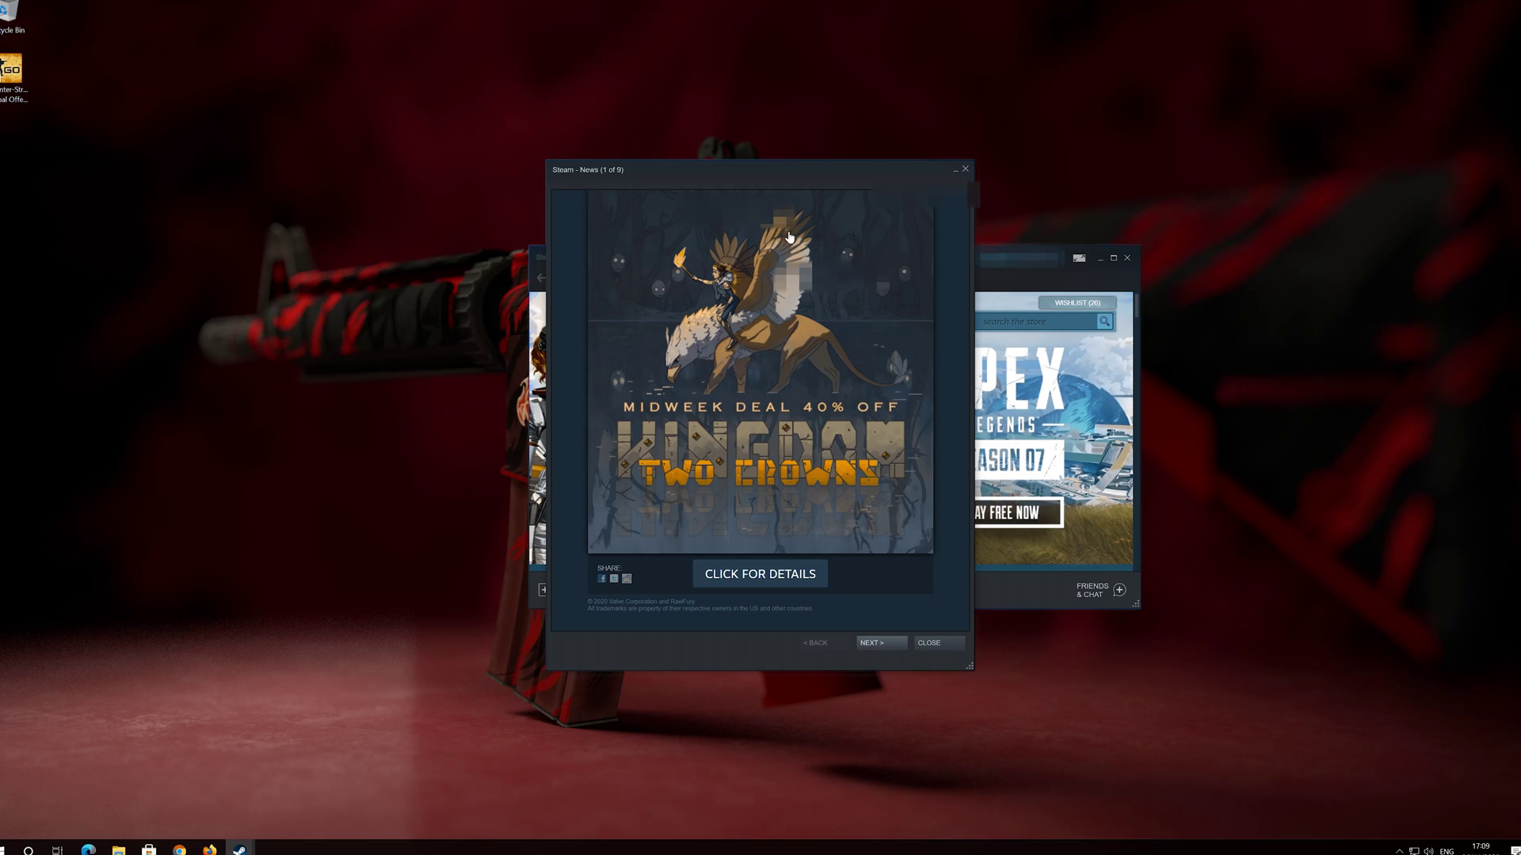
Dismiss the news popup and play Counter-Strike: Global Offensive from the library, approving the UAC prompt.
click(966, 169)
mouse_move(658, 278)
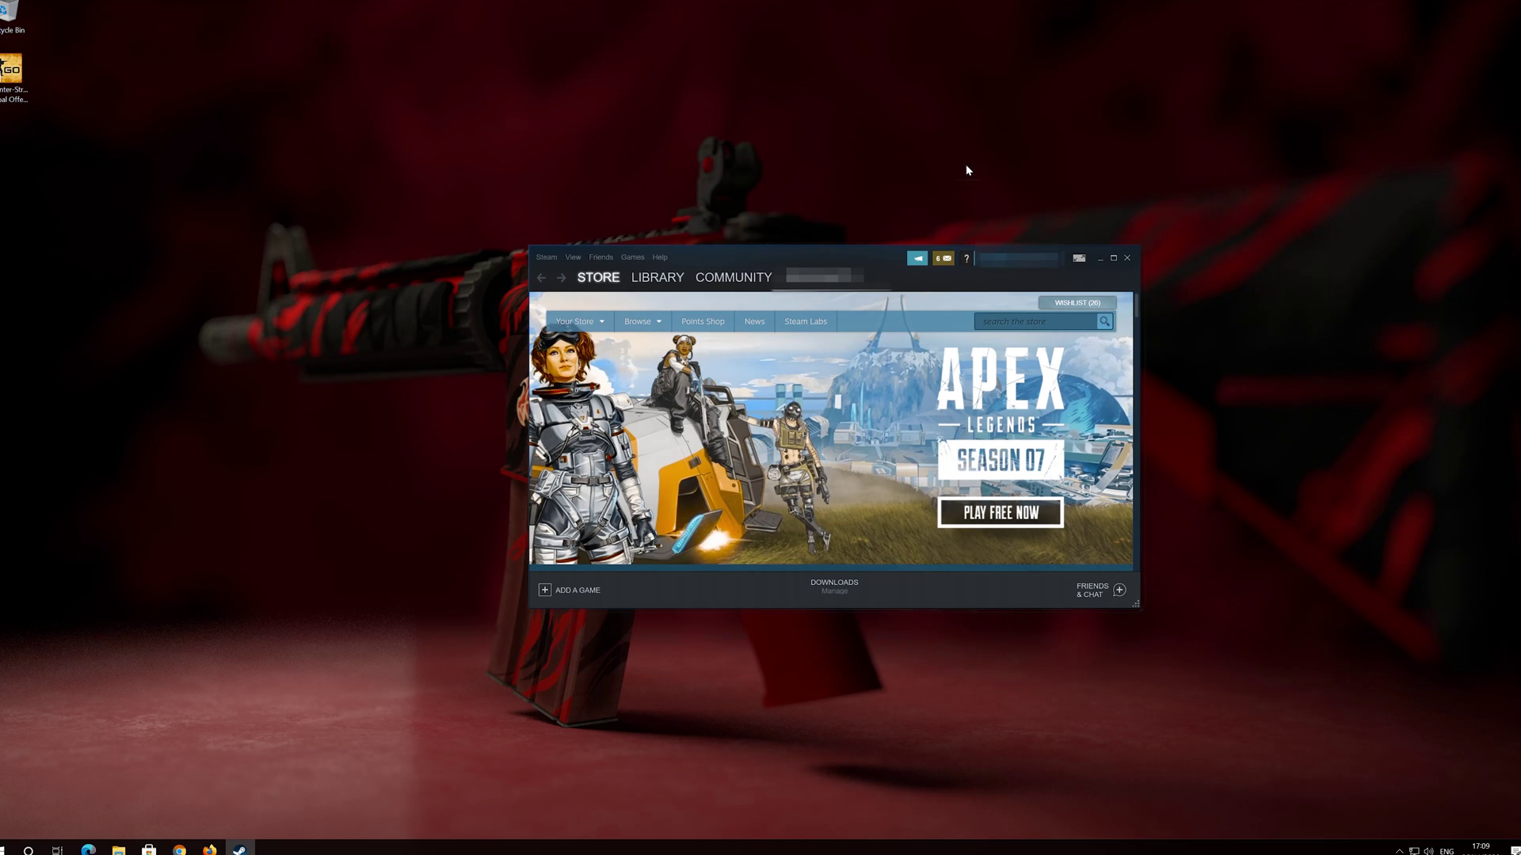
click(648, 281)
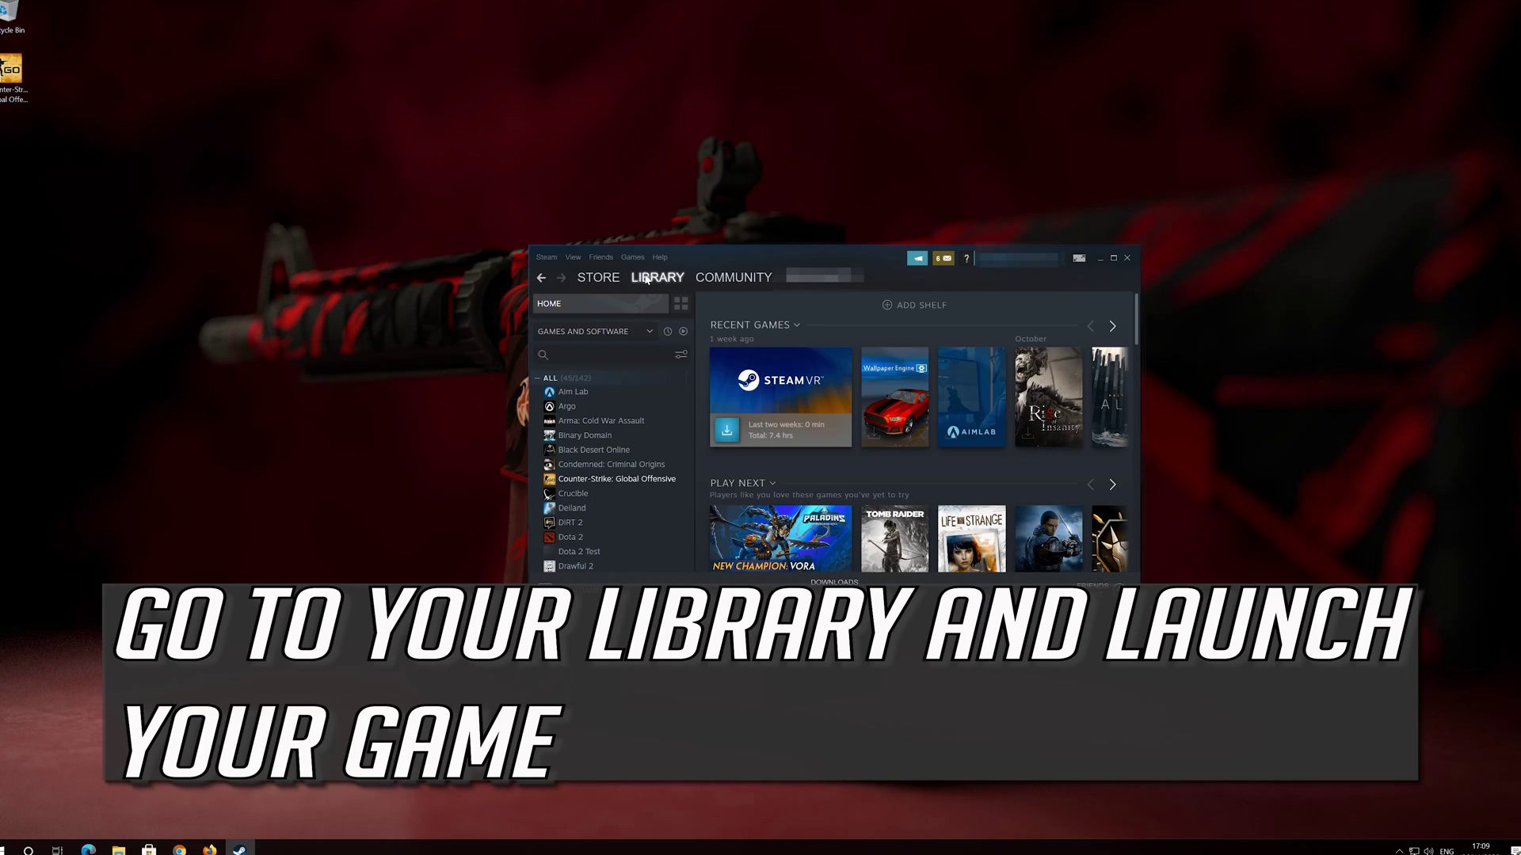
click(615, 480)
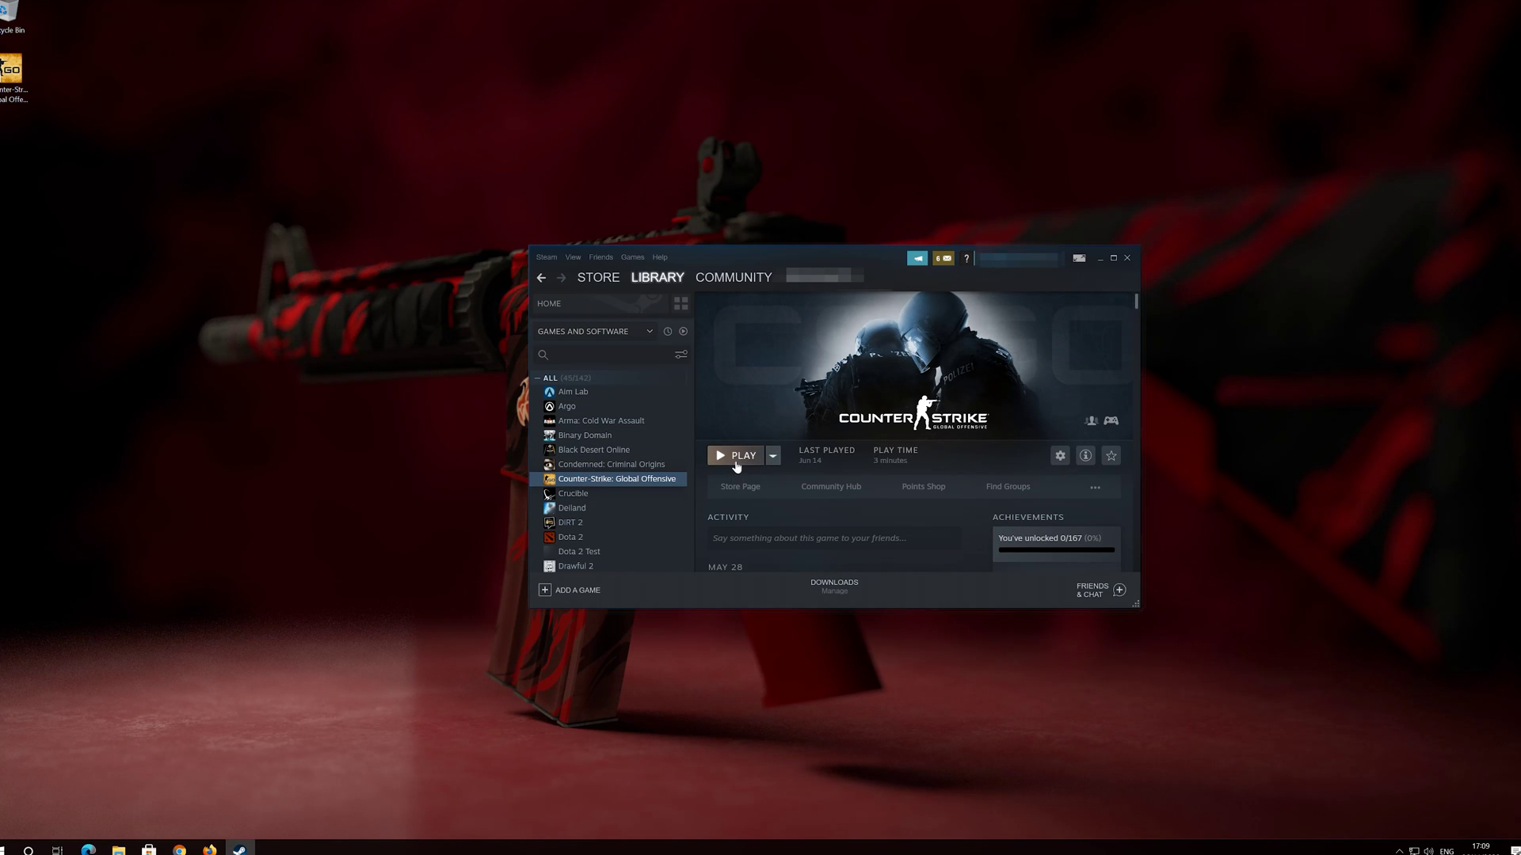
click(736, 462)
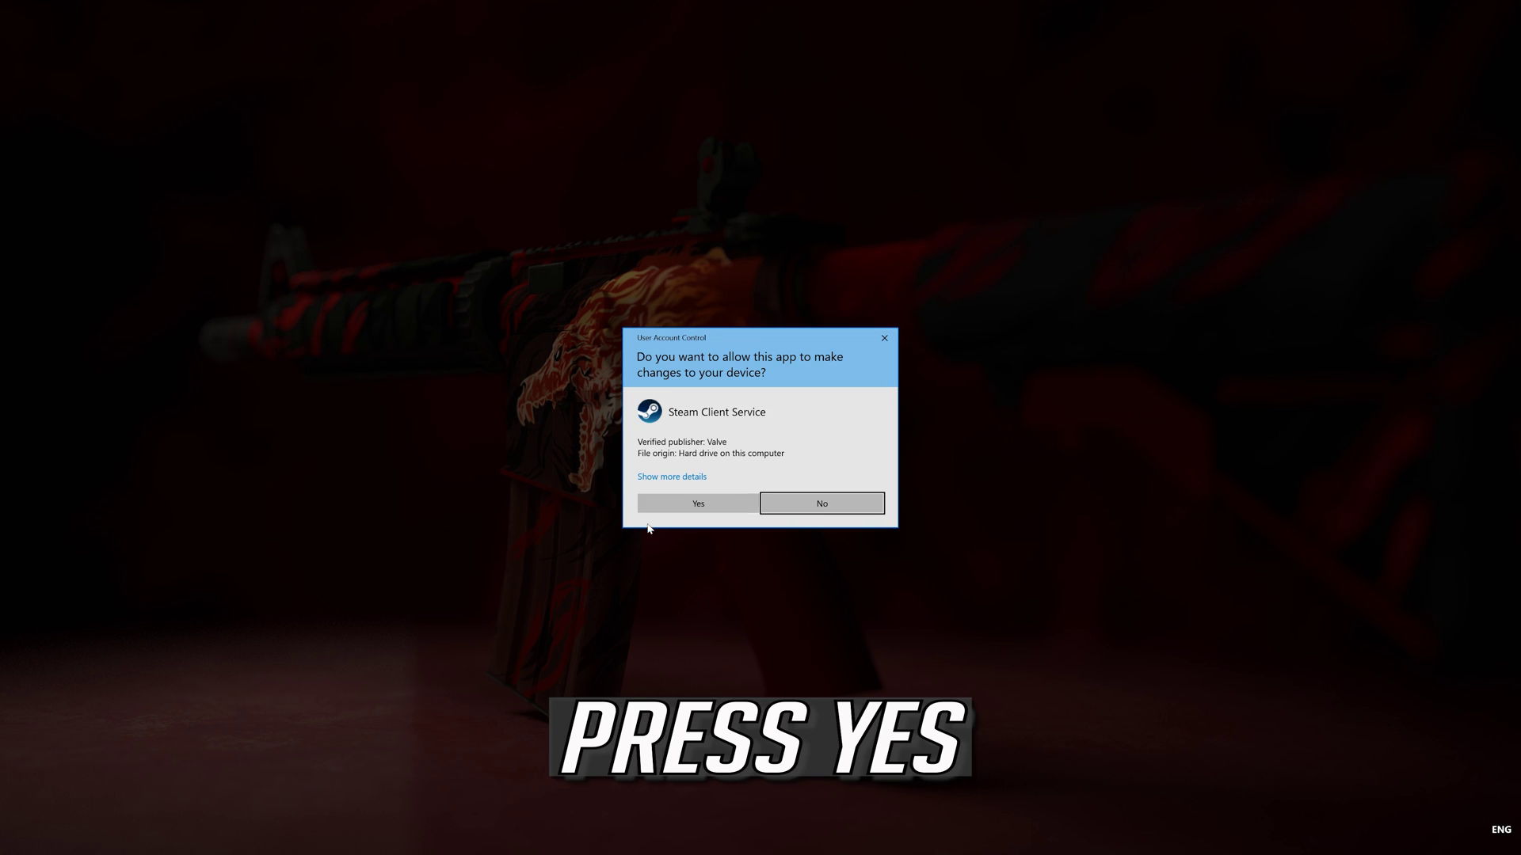
click(696, 504)
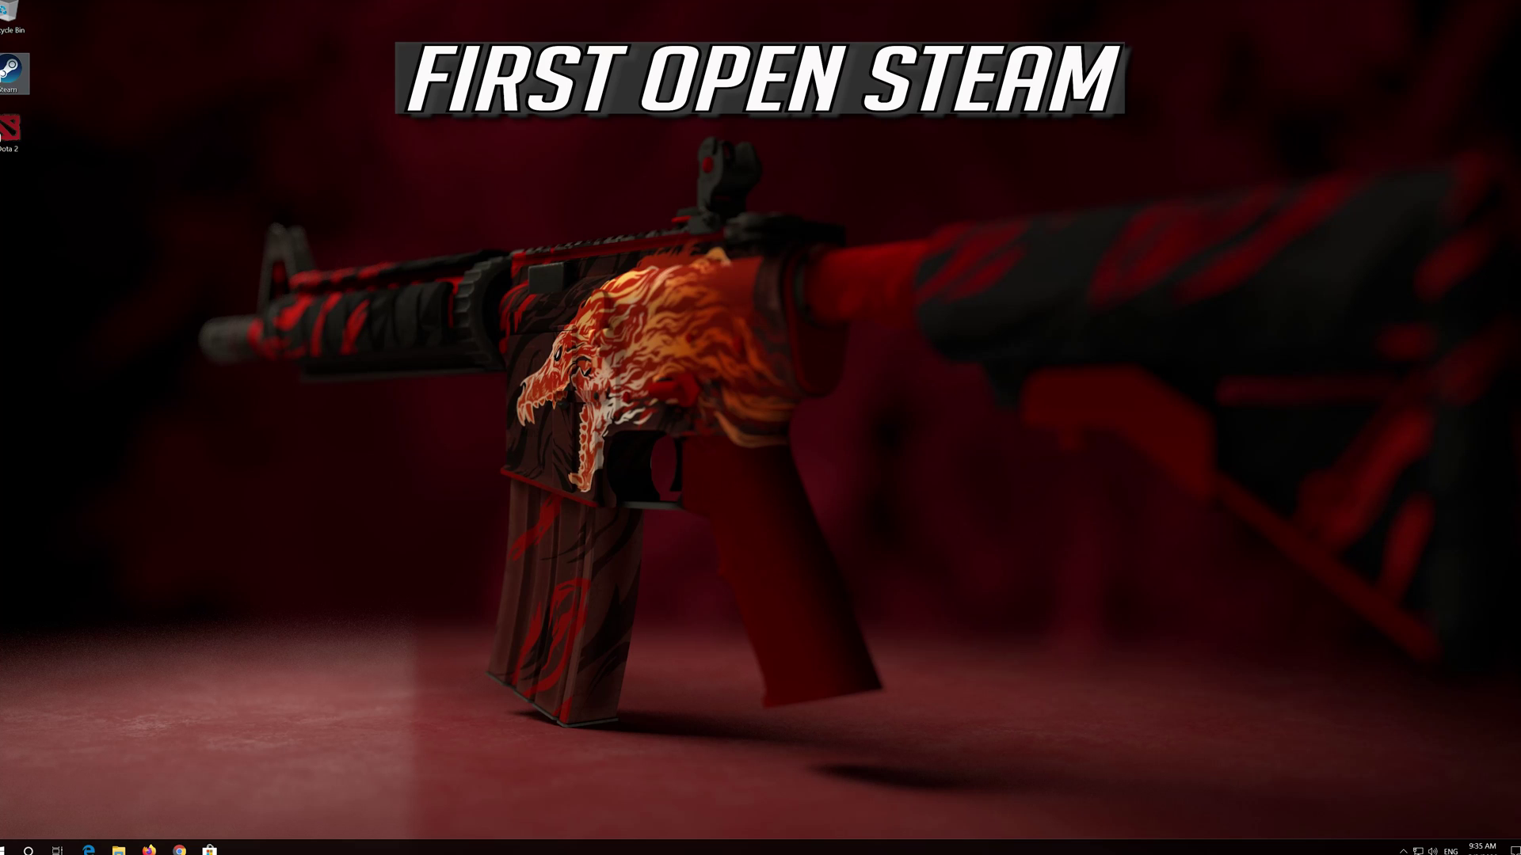
Start Steam from its desktop icon and open Settings from the Steam menu.
double_click(24, 65)
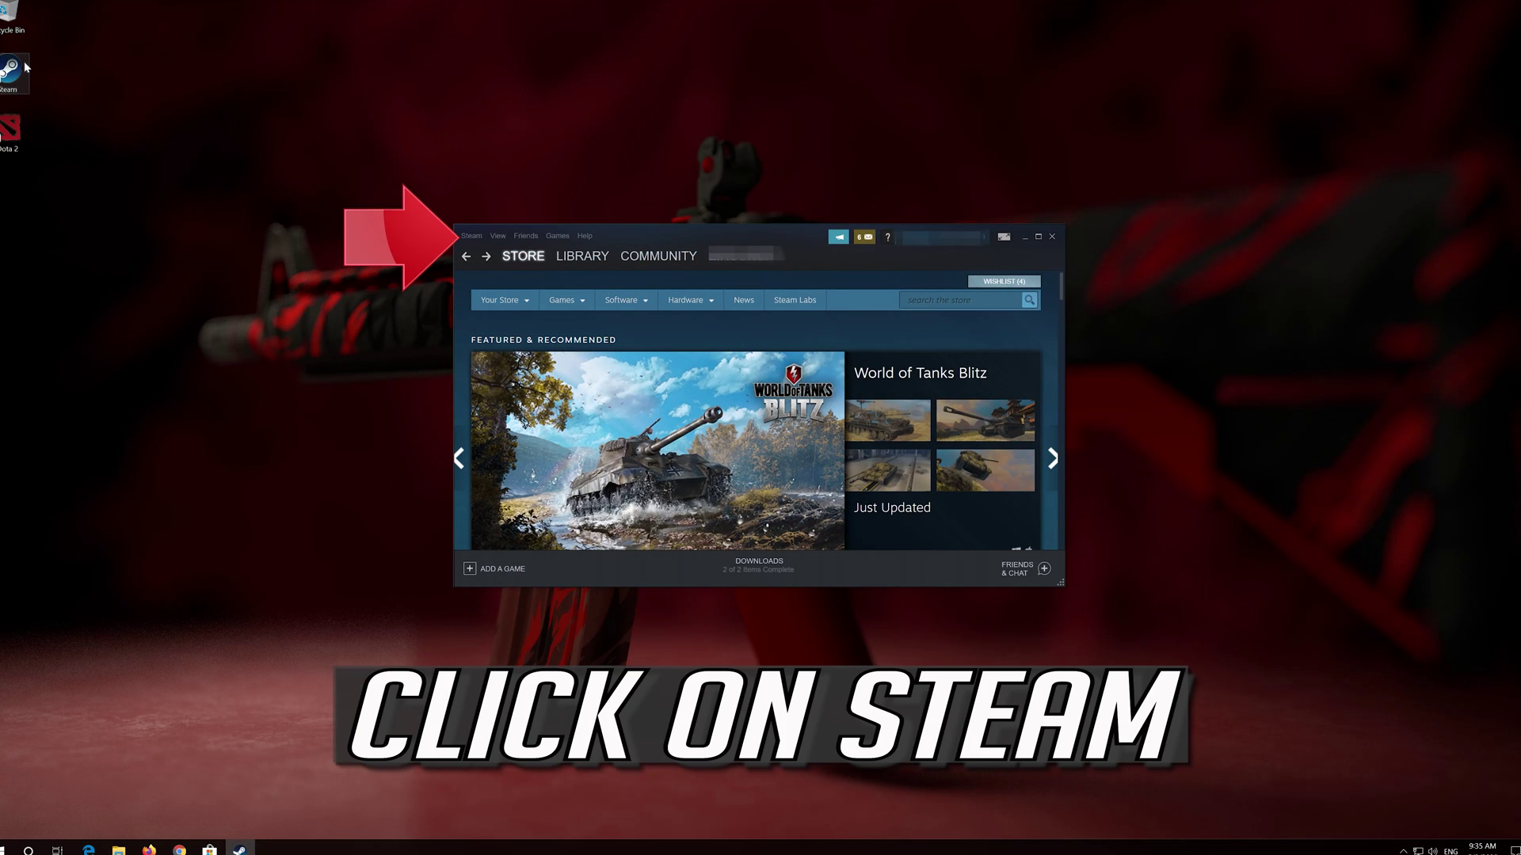
click(478, 239)
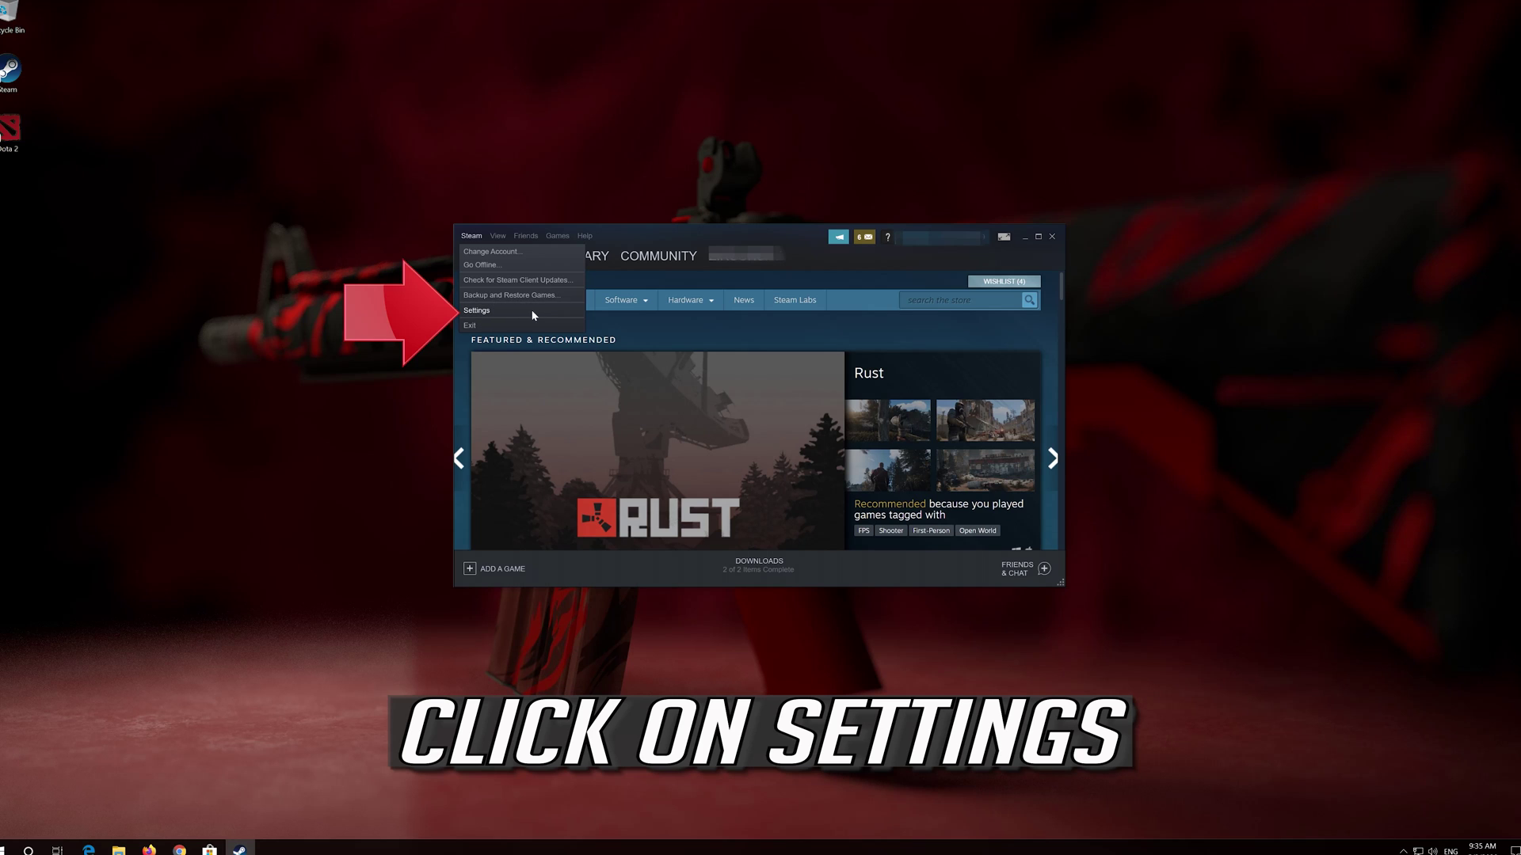
click(484, 313)
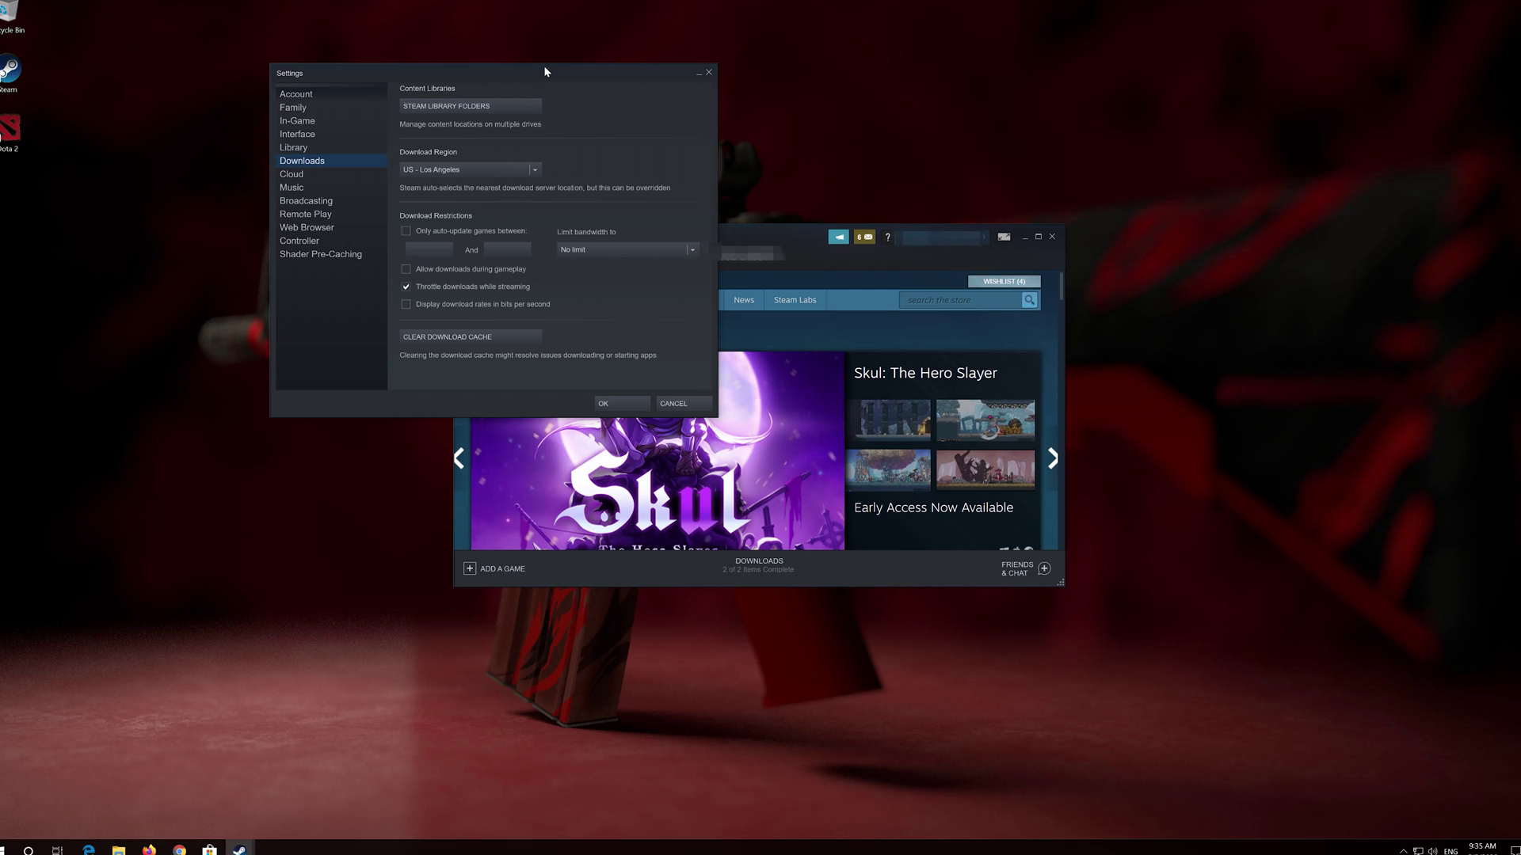
Clear Steam's download cache from the Downloads settings and confirm with OK.
drag(543, 69, 758, 229)
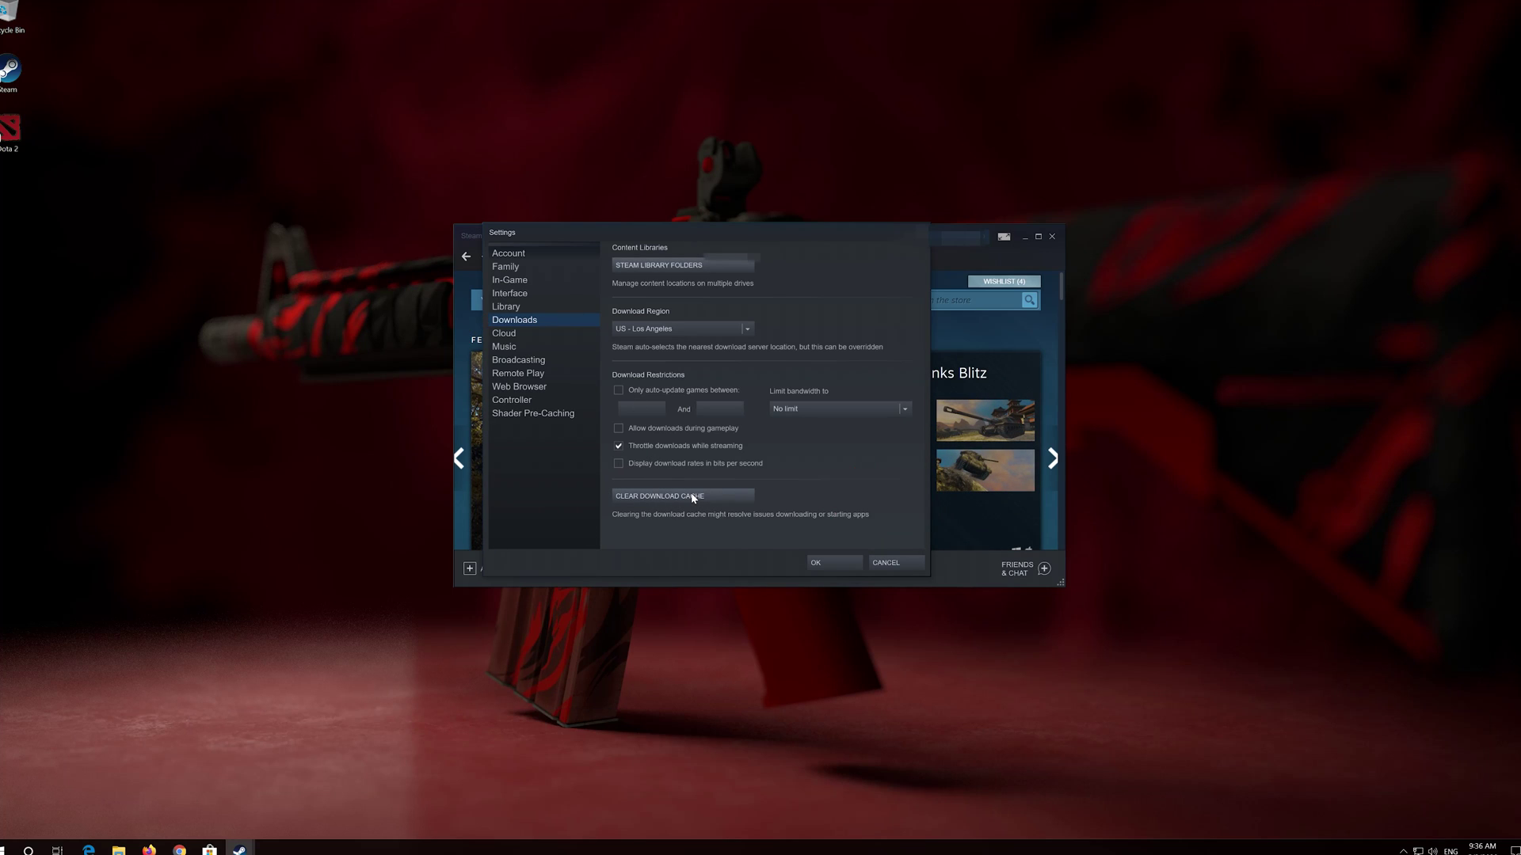
click(693, 498)
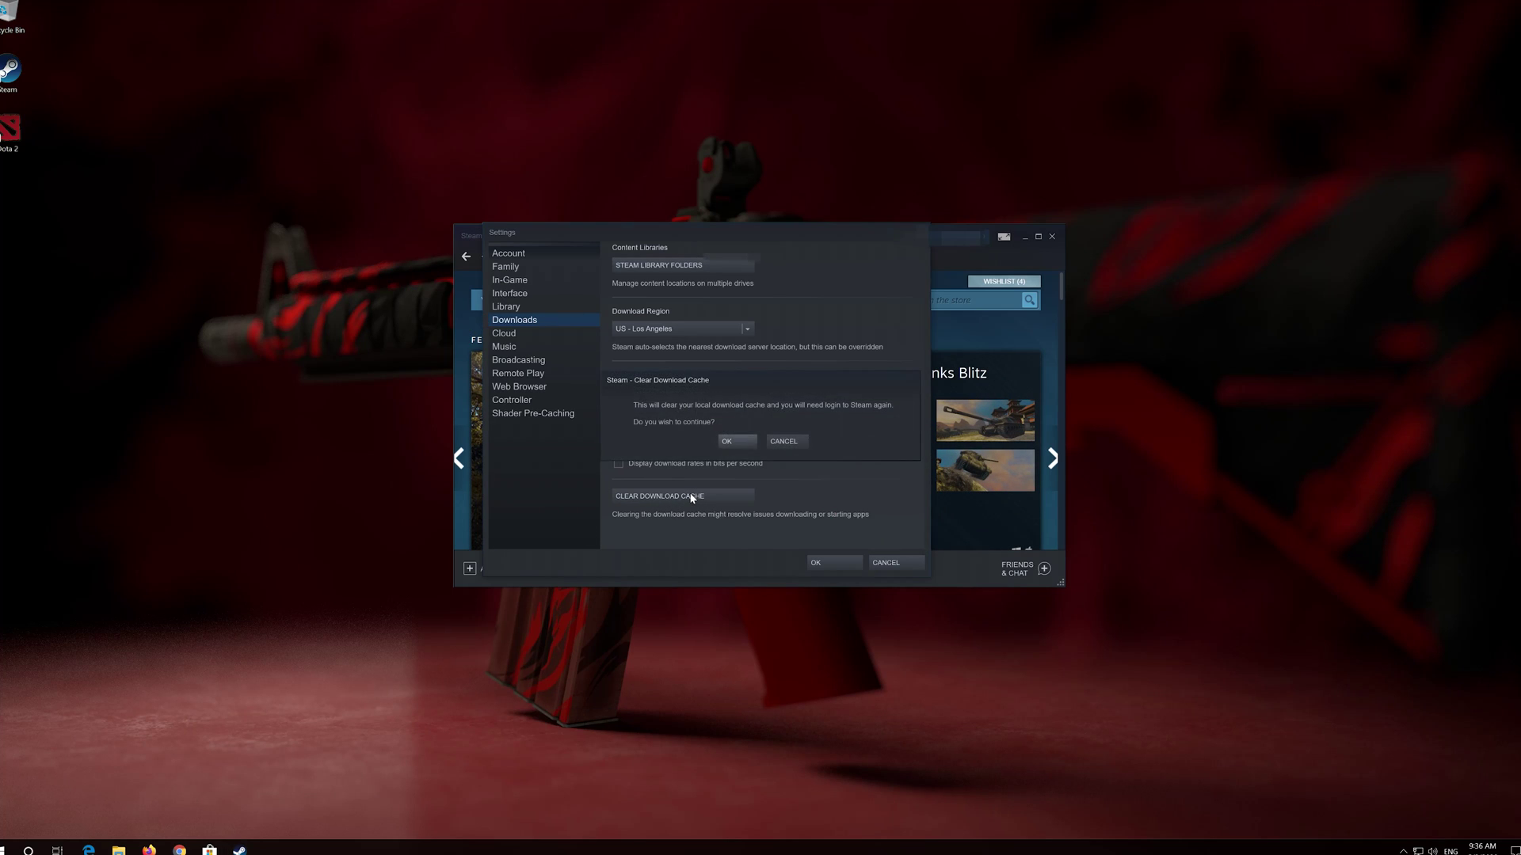
click(724, 444)
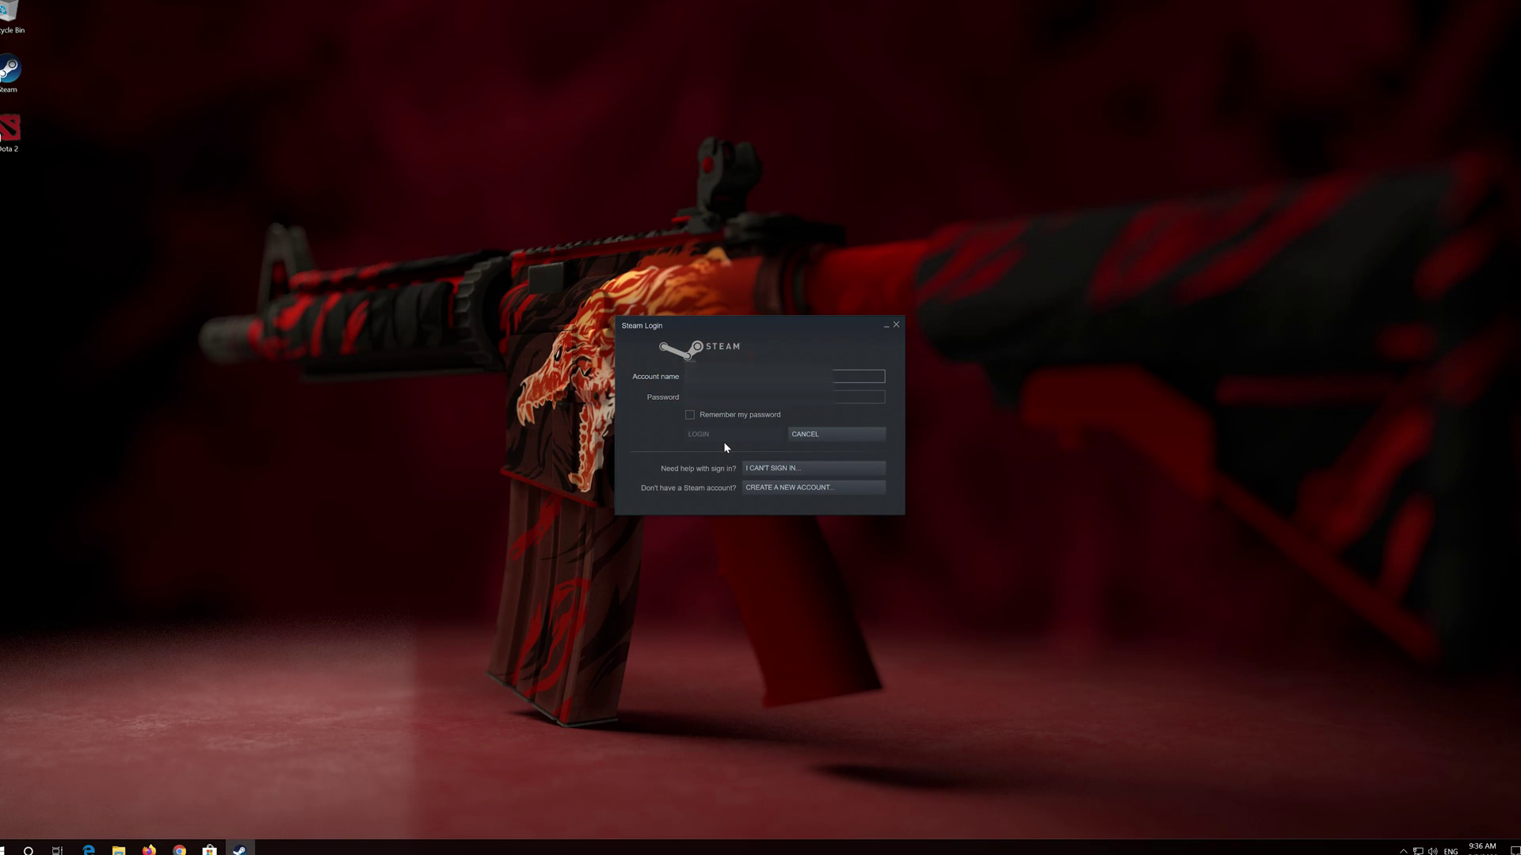
text(user)
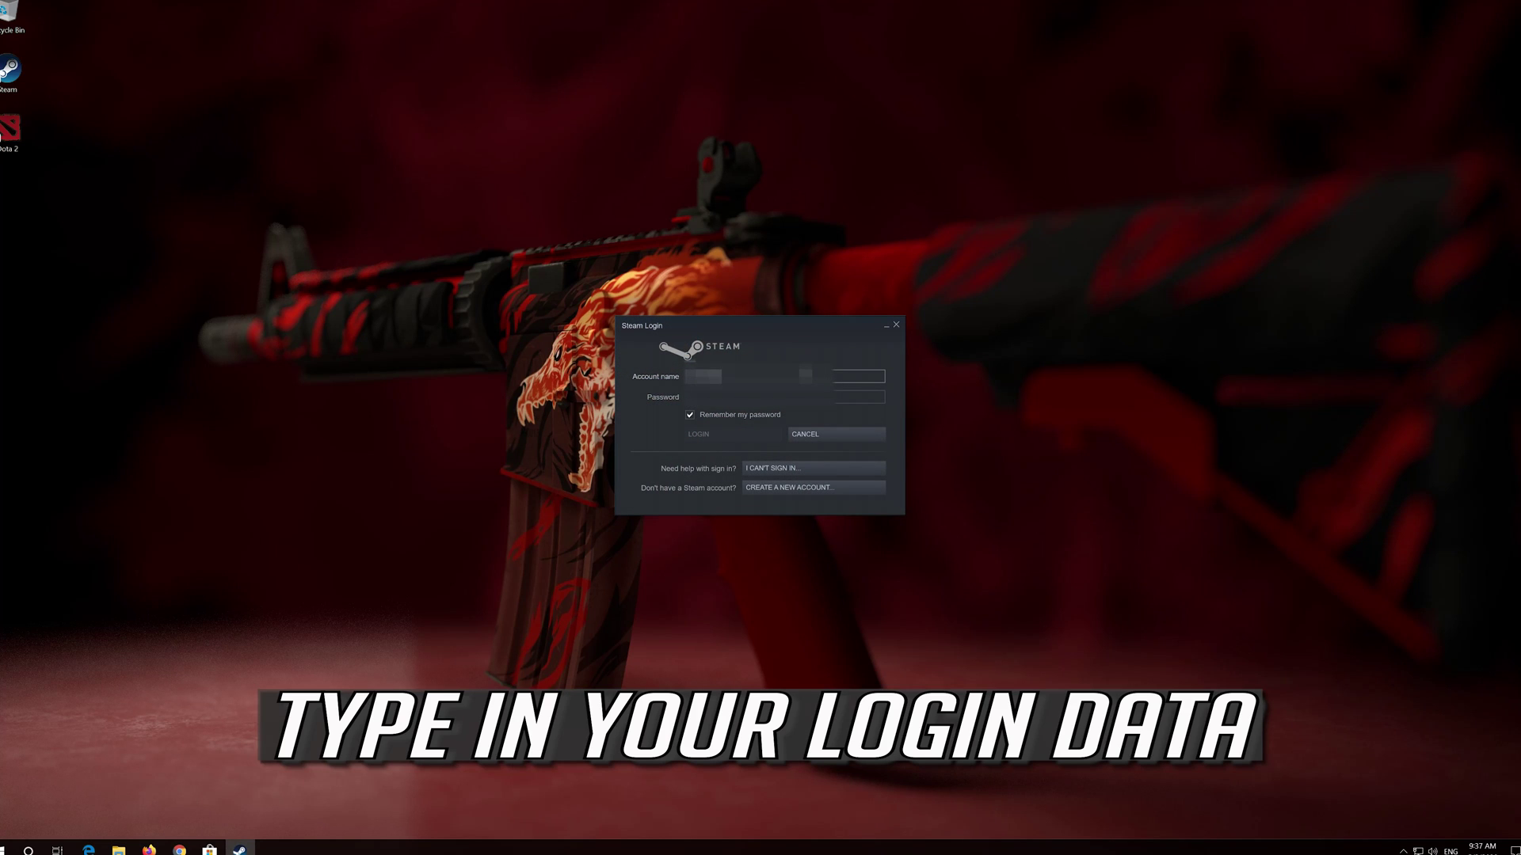
text(password)
Log back into the Steam account and switch to the Library.
click(697, 433)
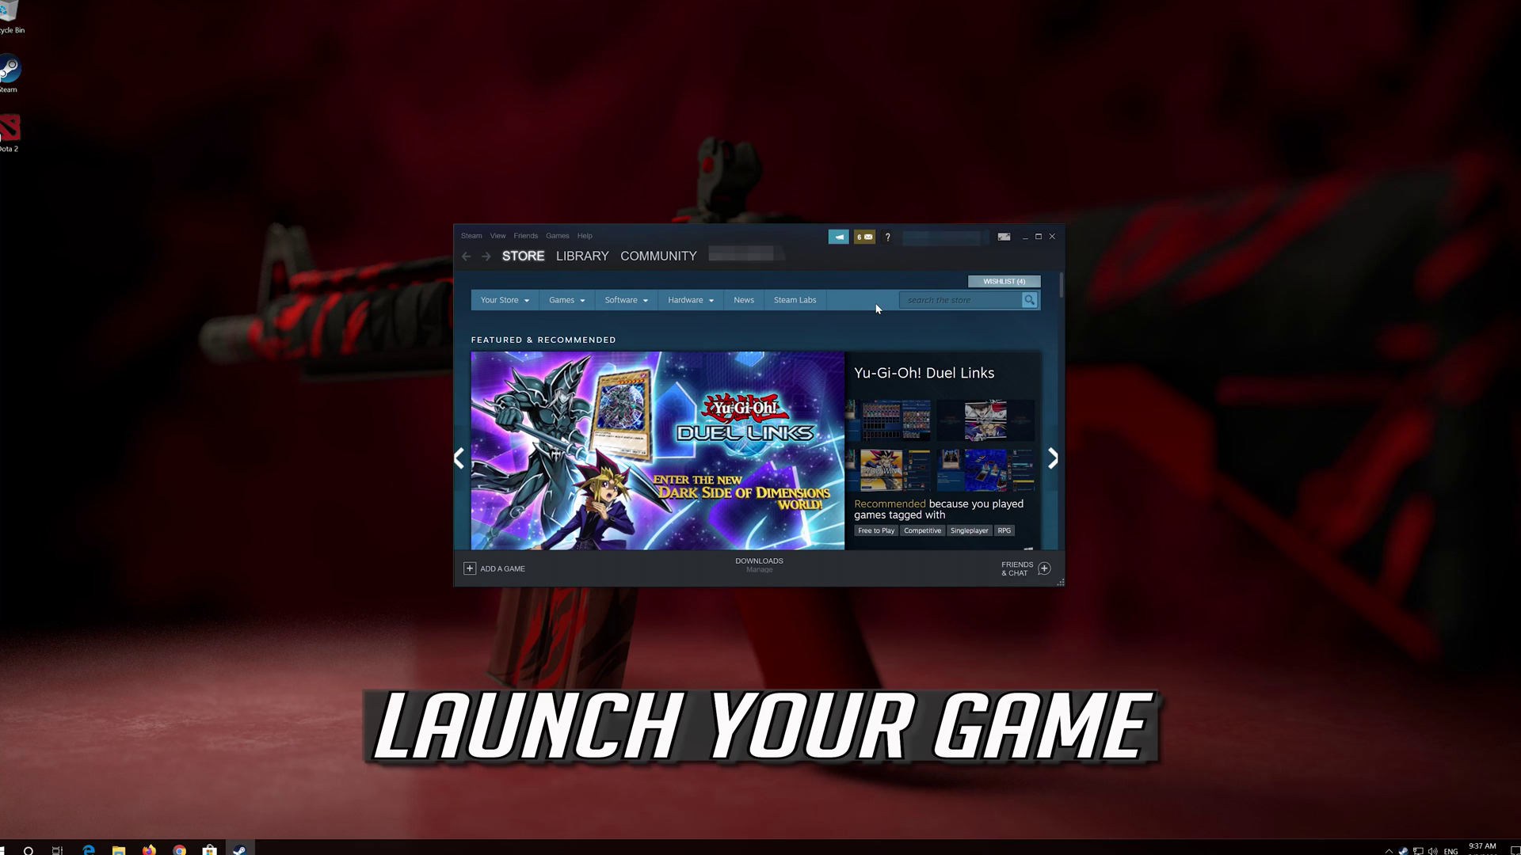
click(581, 256)
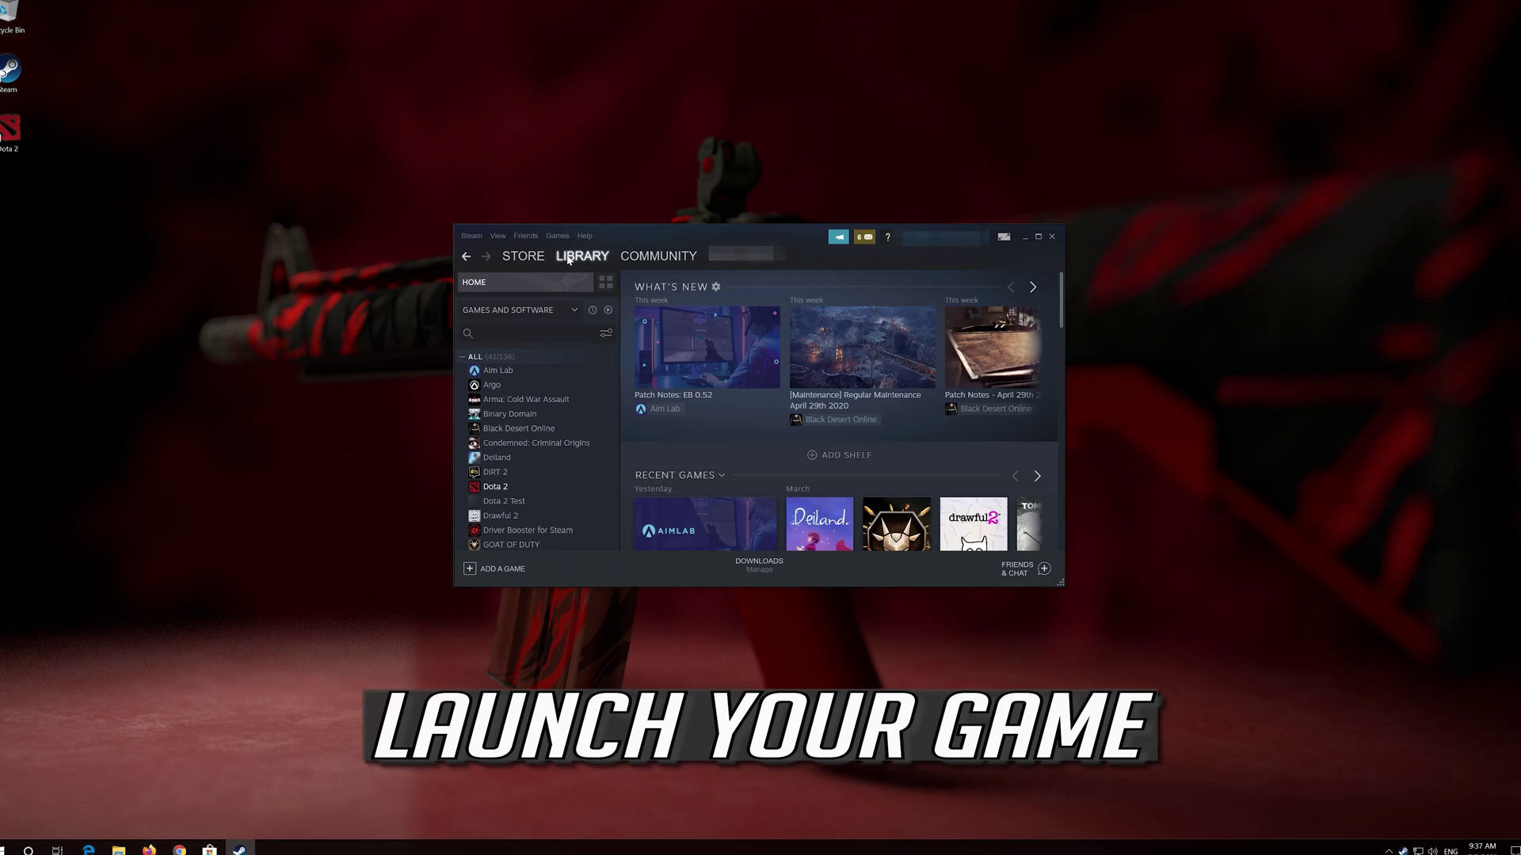